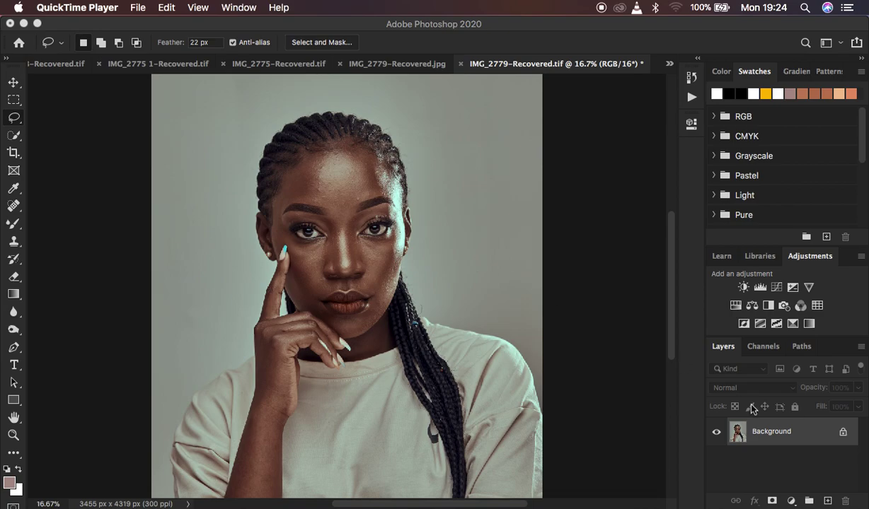
# Duplicate the Background layer into stacked copies and delete the surplus one, keeping two copies above the original
pyautogui.click(784, 439)
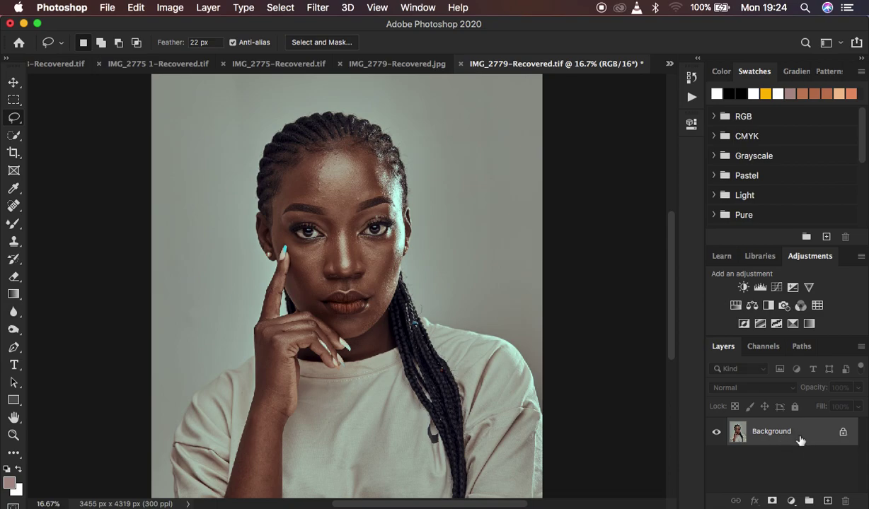
pyautogui.press('super+j')
pyautogui.press('super+j')
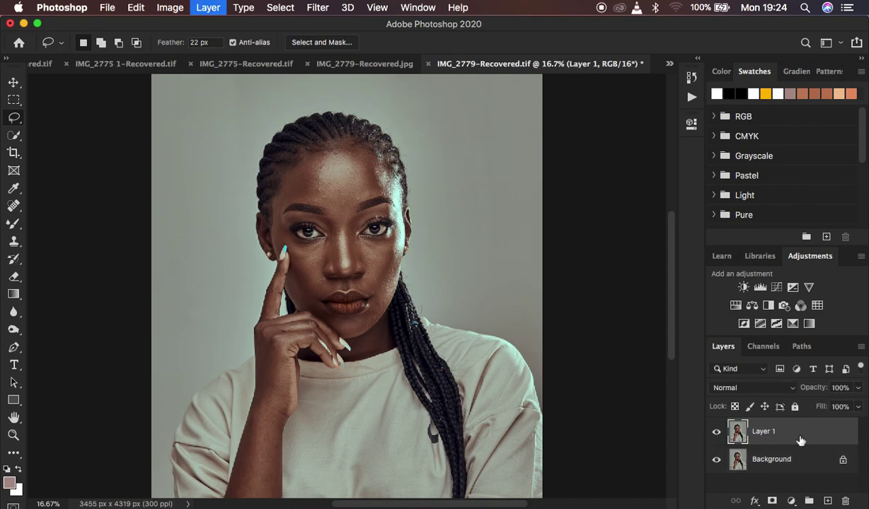
pyautogui.moveTo(806, 437); pyautogui.dragTo(830, 501)
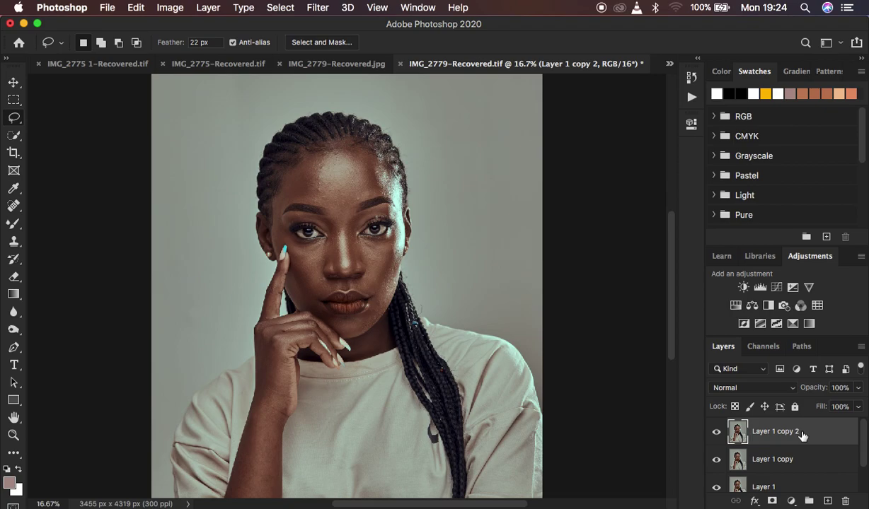
pyautogui.press('BackSpace')
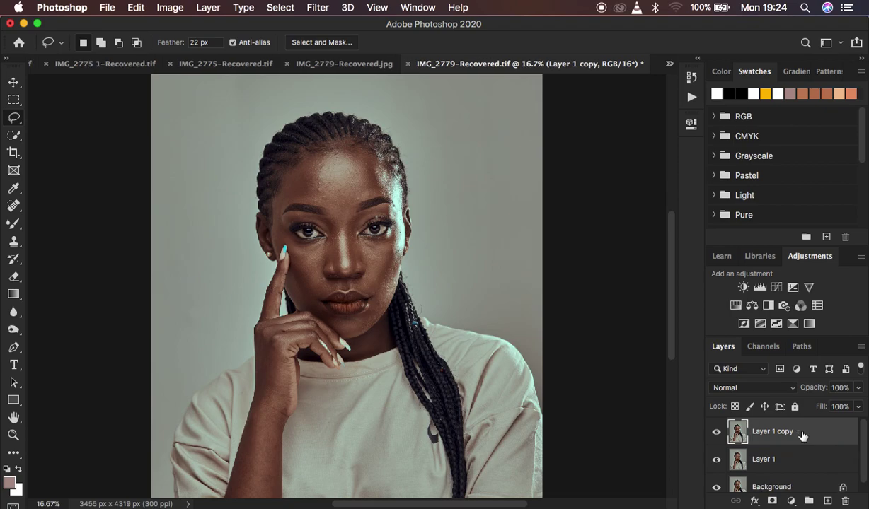
# Rename the lower copy of the portrait layer "low" and the upper copy "high"
pyautogui.click(764, 461)
pyautogui.doubleClick(764, 460)
pyautogui.write('lo')
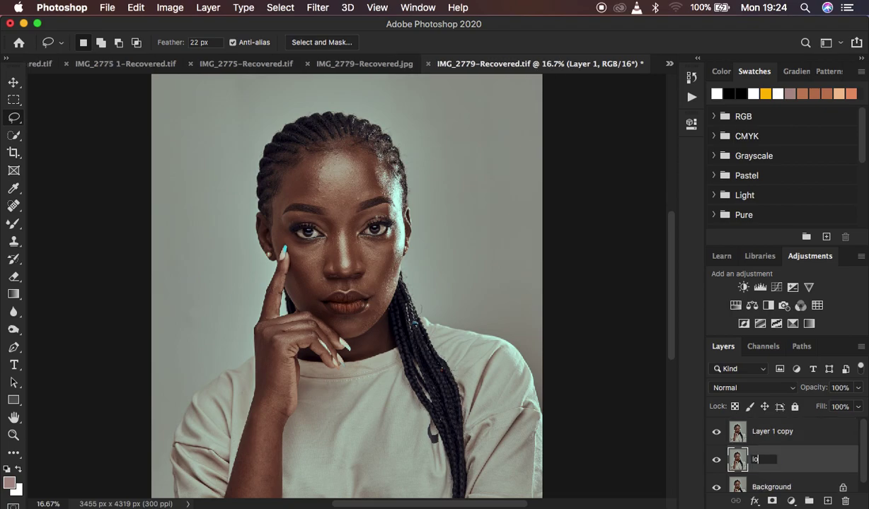
pyautogui.press('Return')
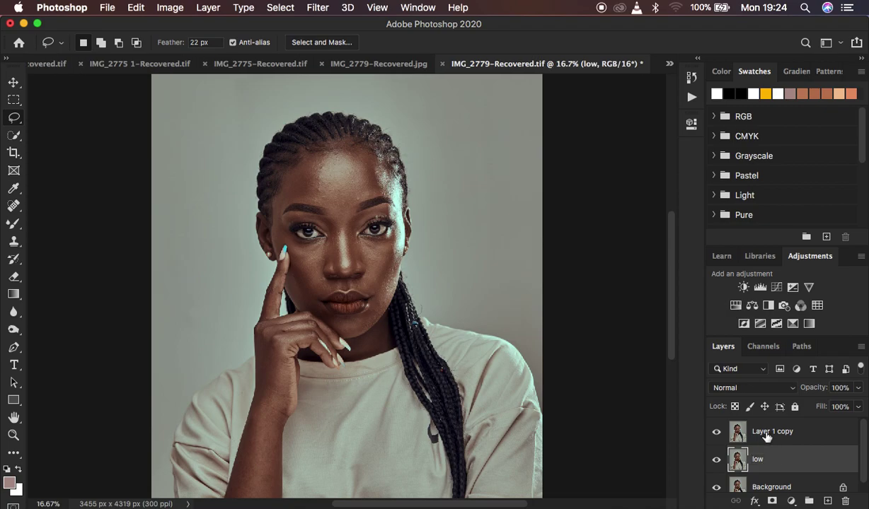
pyautogui.doubleClick(766, 432)
pyautogui.write('h')
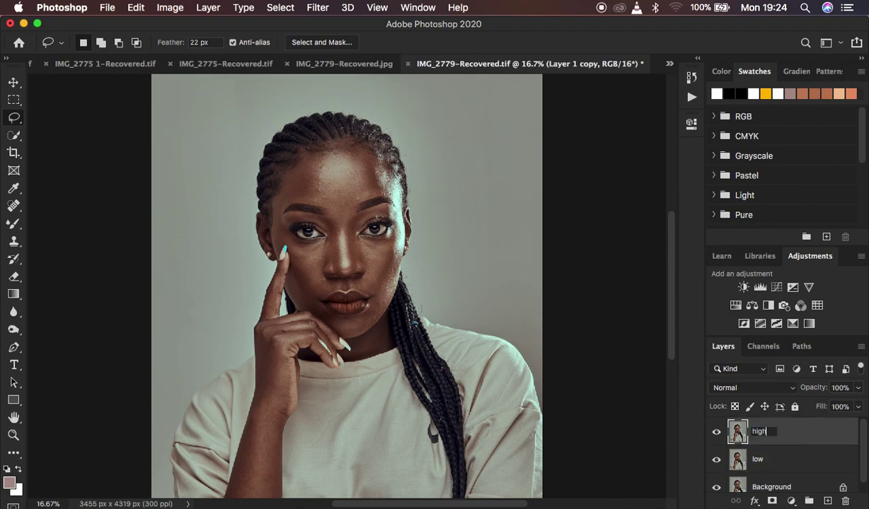
pyautogui.write('igh')
pyautogui.press('Return')
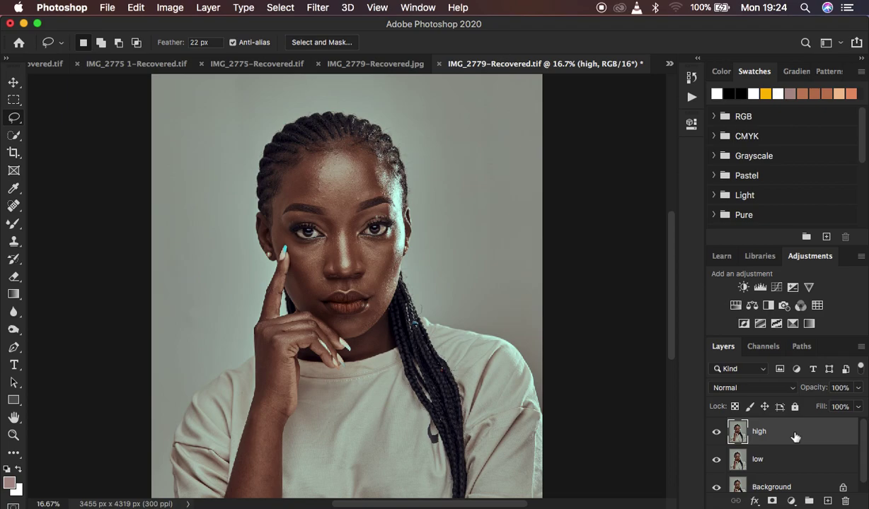
# Hide the high layer and start a Gaussian Blur on the low layer with the radius lowered to 0.1 pixels
pyautogui.click(715, 433)
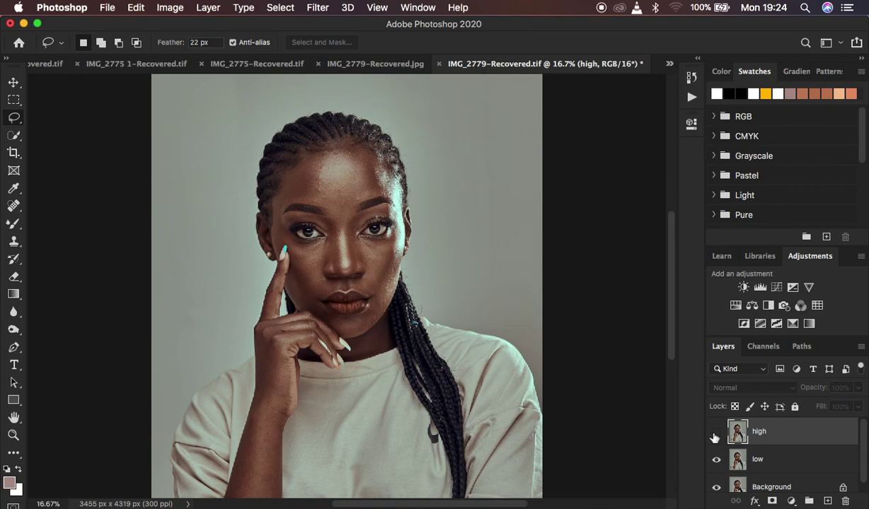
pyautogui.click(748, 452)
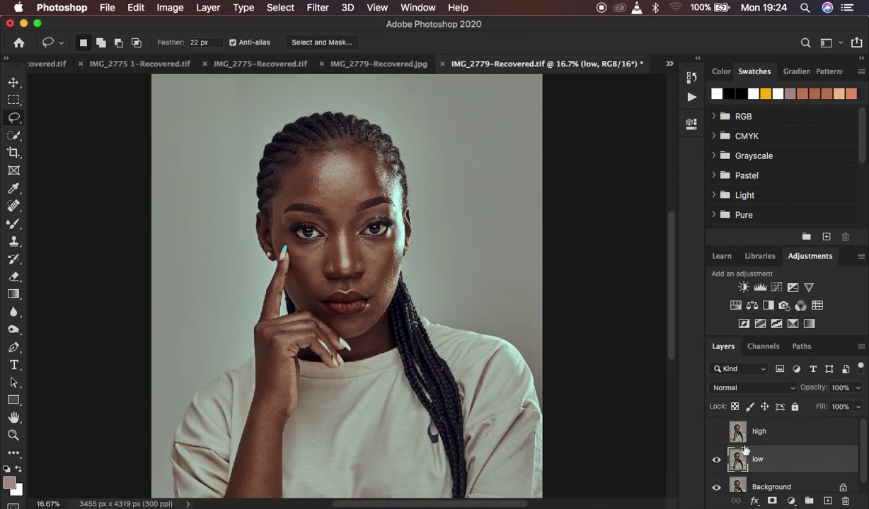
pyautogui.click(316, 8)
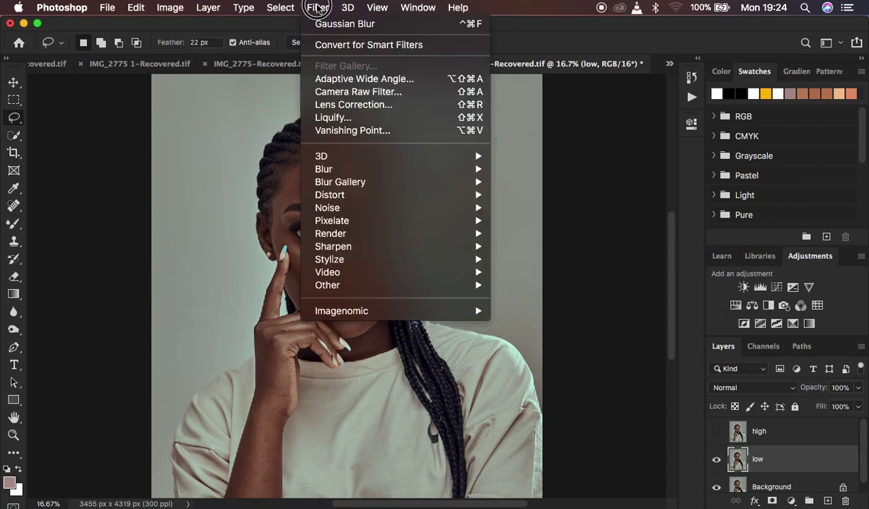
pyautogui.moveTo(341, 171)
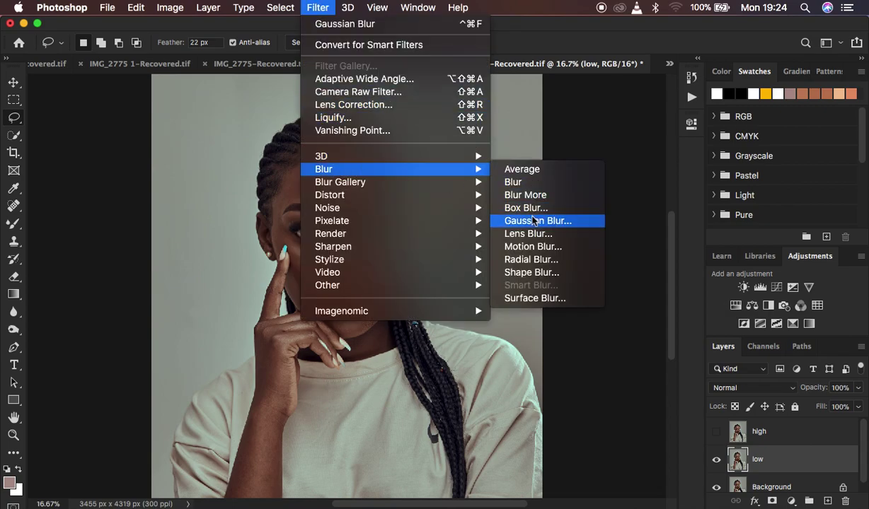
pyautogui.click(534, 221)
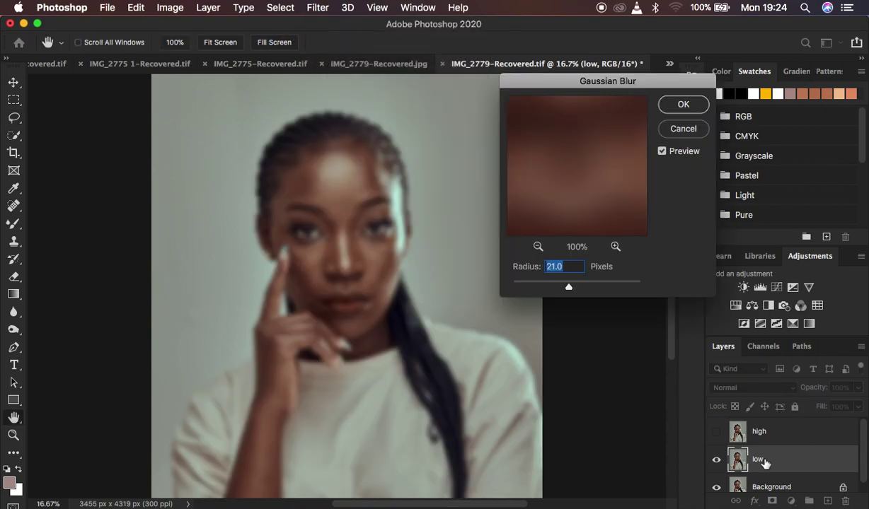
pyautogui.moveTo(568, 286); pyautogui.dragTo(494, 283)
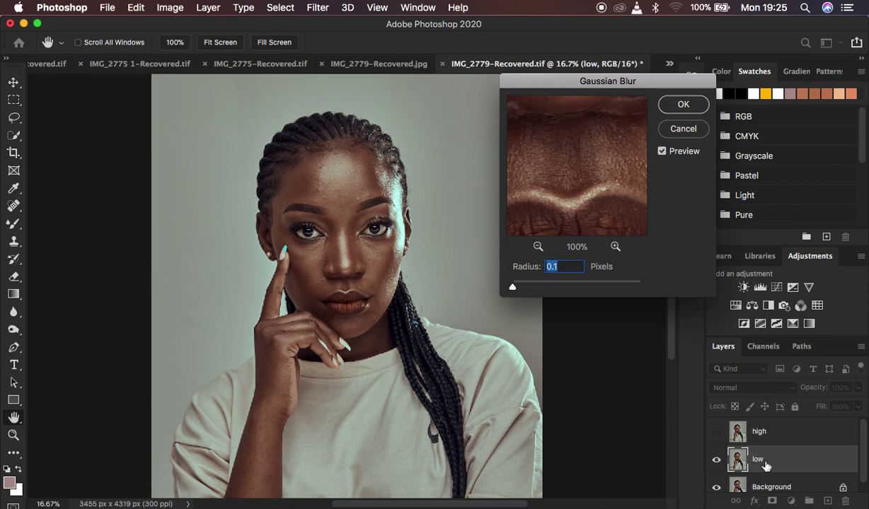
# Preview the forehead skin at 50%, raise the Gaussian Blur radius to 7.0 pixels and apply it to the low layer
pyautogui.moveTo(547, 143); pyautogui.dragTo(569, 249)
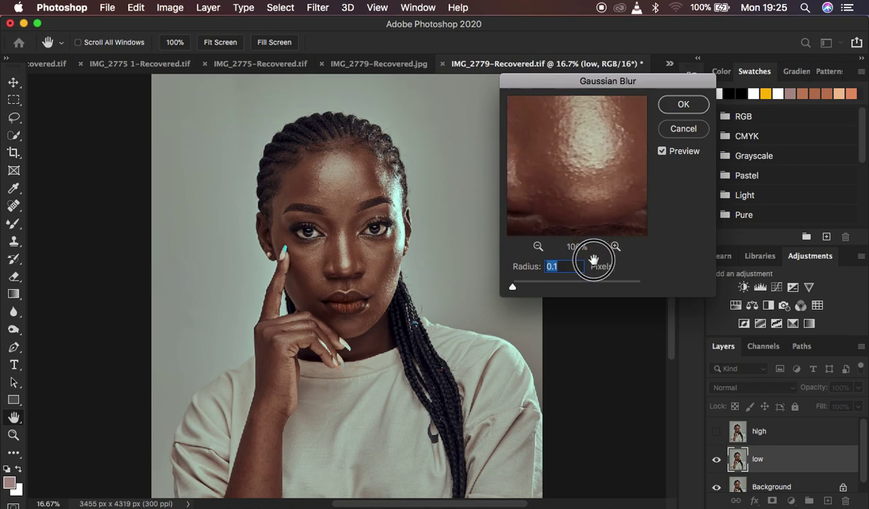
pyautogui.click(538, 247)
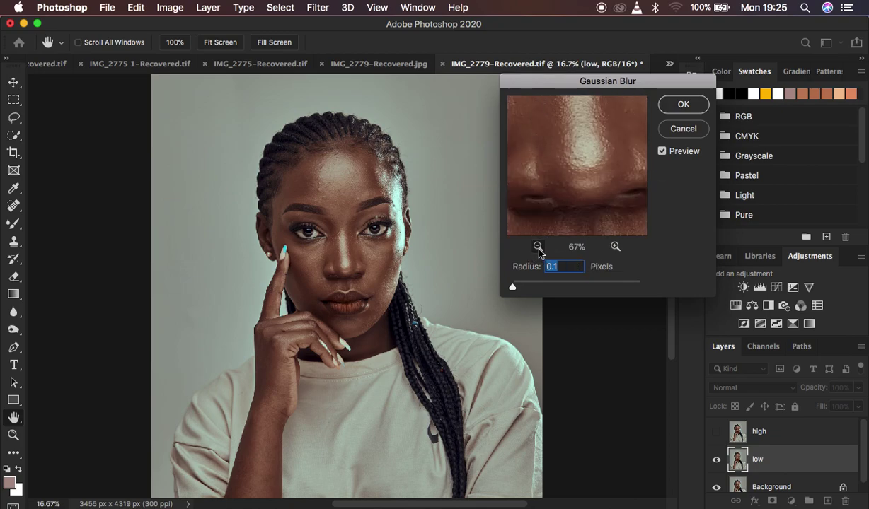
pyautogui.click(538, 247)
pyautogui.moveTo(566, 163); pyautogui.dragTo(577, 246)
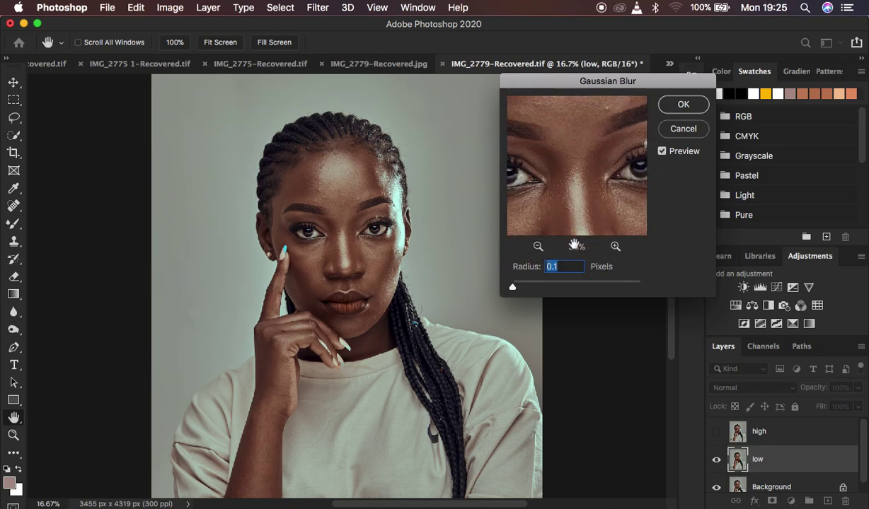
pyautogui.click(614, 247)
pyautogui.moveTo(571, 169); pyautogui.dragTo(593, 293)
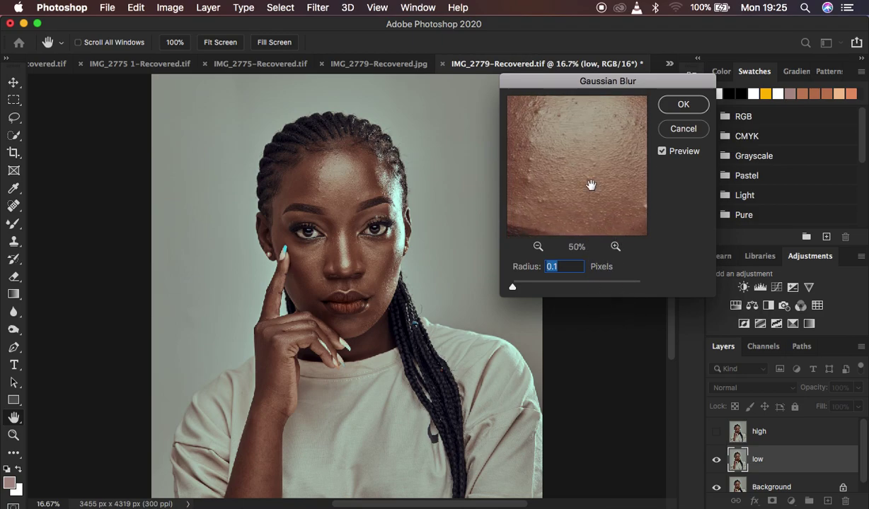
pyautogui.moveTo(591, 188); pyautogui.dragTo(600, 212)
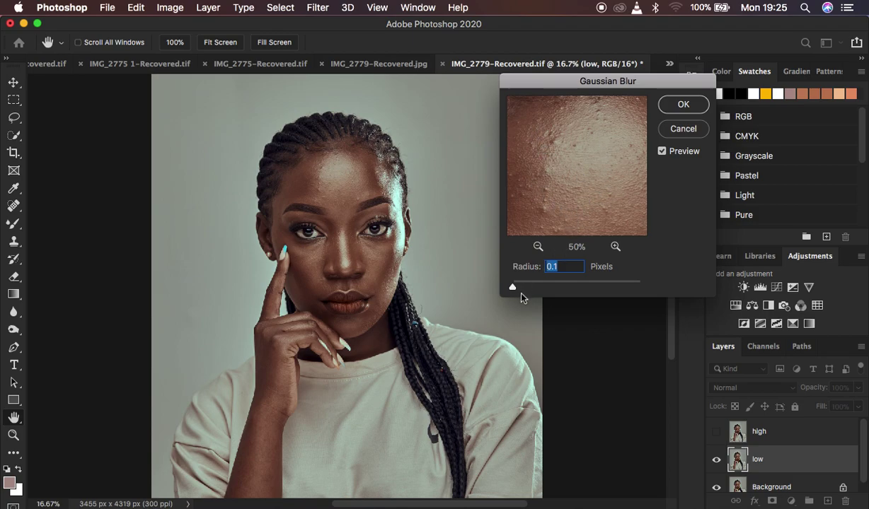
pyautogui.moveTo(514, 290); pyautogui.dragTo(549, 290)
pyautogui.moveTo(528, 200); pyautogui.dragTo(600, 150)
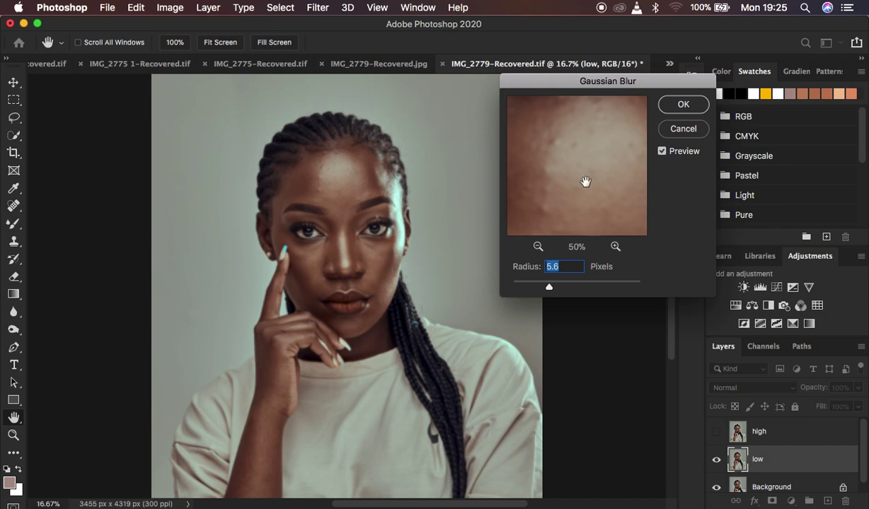
pyautogui.moveTo(549, 286); pyautogui.dragTo(554, 288)
pyautogui.moveTo(563, 170); pyautogui.dragTo(573, 213)
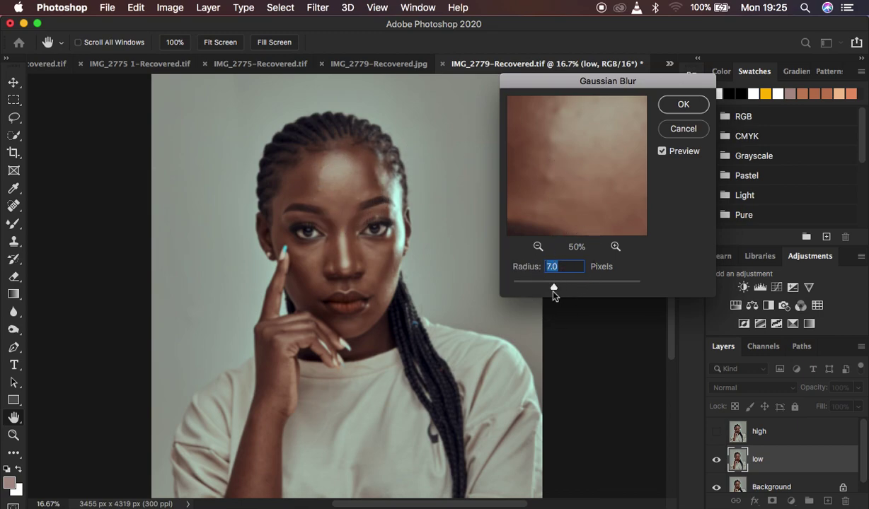
pyautogui.click(679, 106)
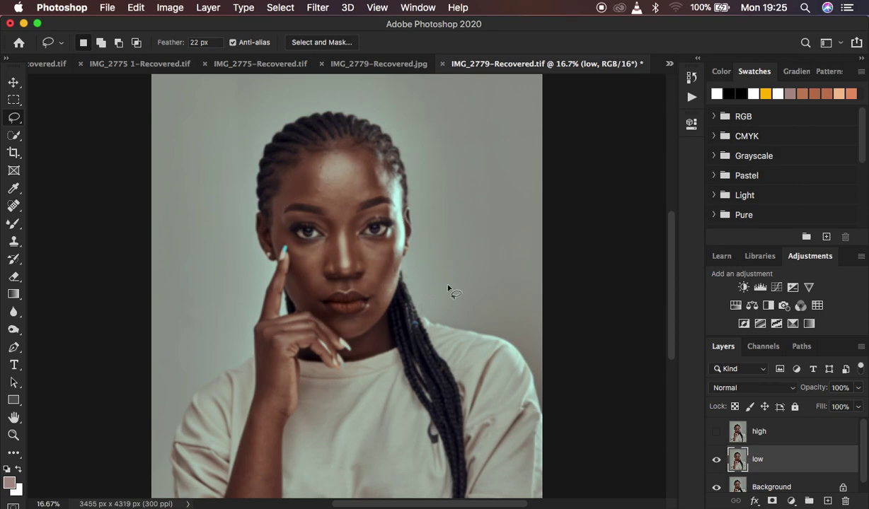
# Make the high layer visible and active, and start the Apply Image command on it
pyautogui.click(778, 434)
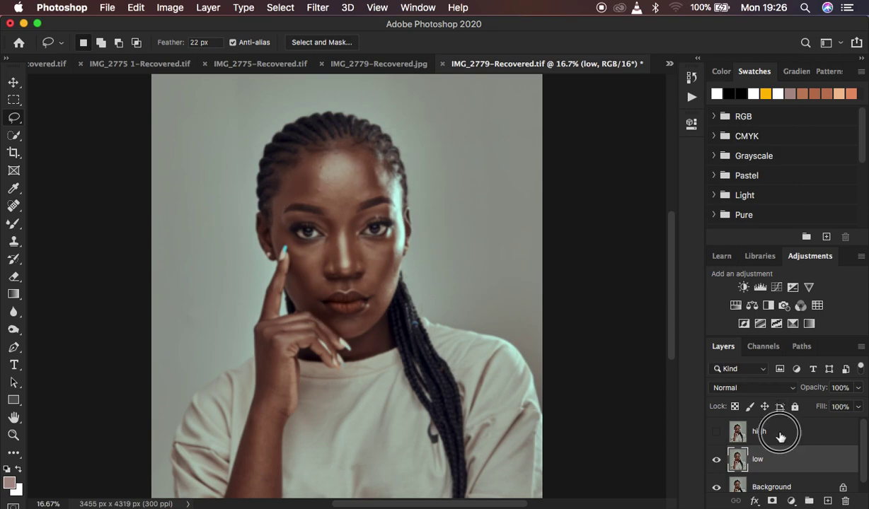
pyautogui.click(717, 432)
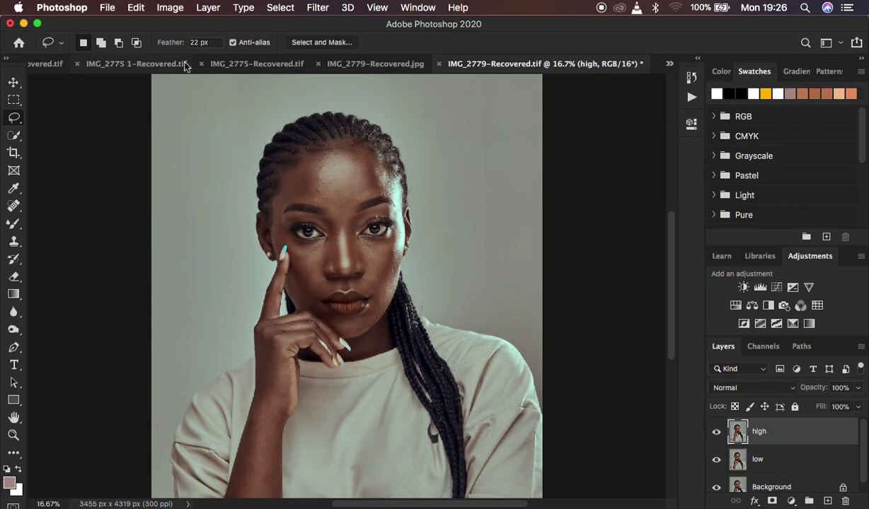
pyautogui.click(169, 8)
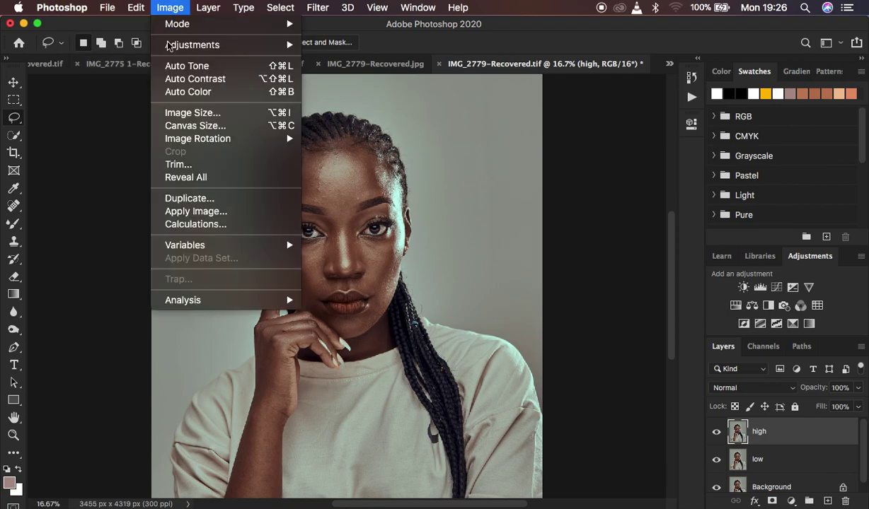
pyautogui.click(199, 212)
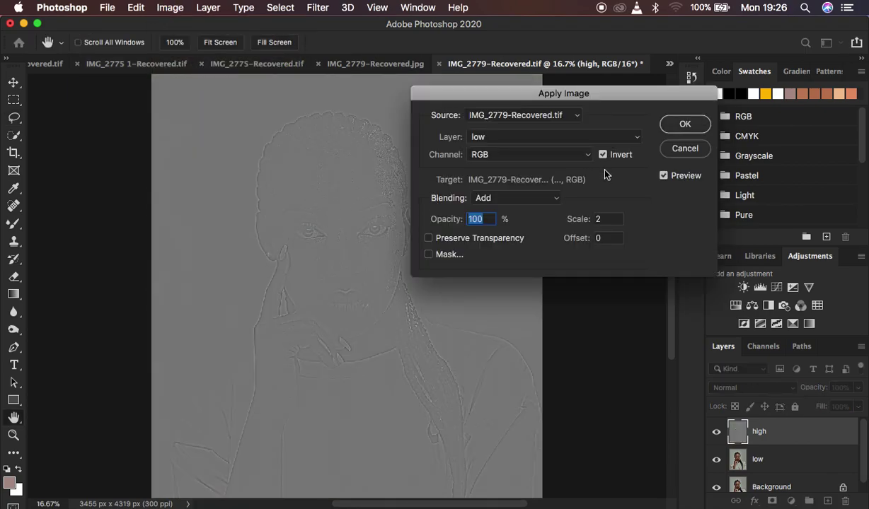
# Set Apply Image to use the low layer and RGB channel as source with Invert on and Add blending
pyautogui.click(602, 154)
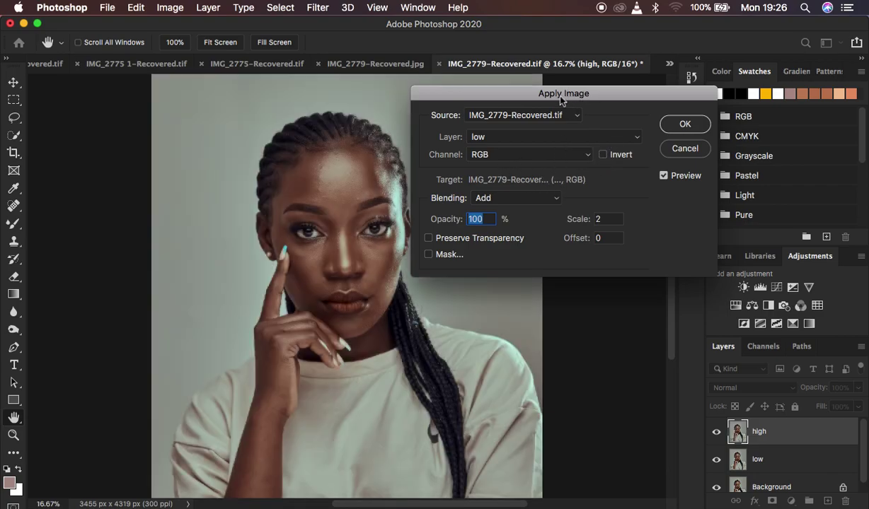
pyautogui.click(504, 141)
pyautogui.click(480, 139)
pyautogui.click(504, 138)
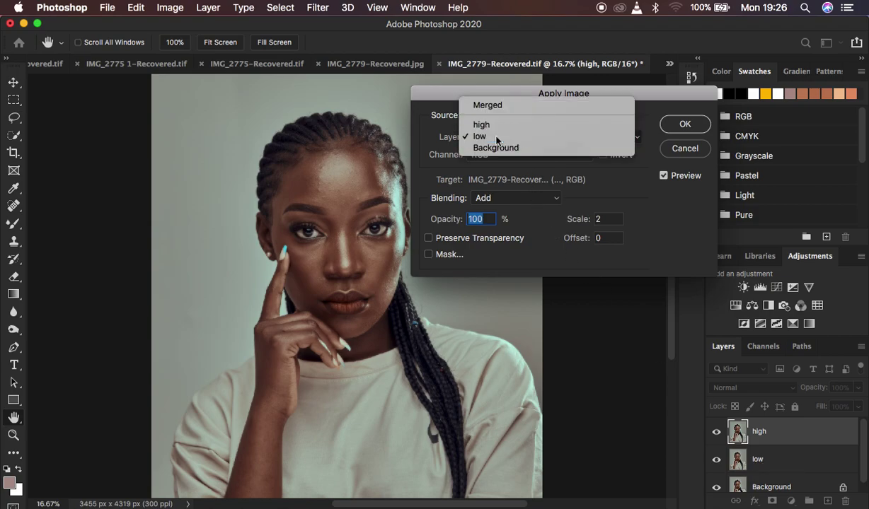
pyautogui.click(497, 138)
pyautogui.click(507, 156)
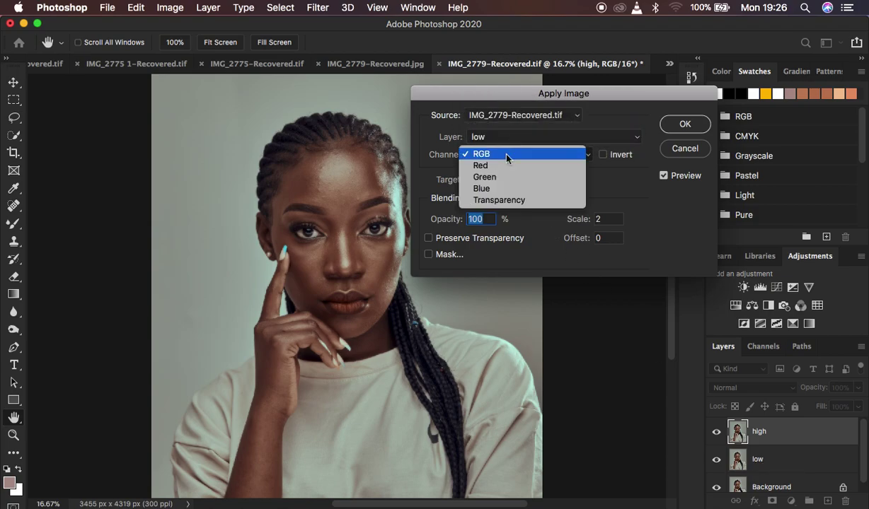
pyautogui.click(506, 156)
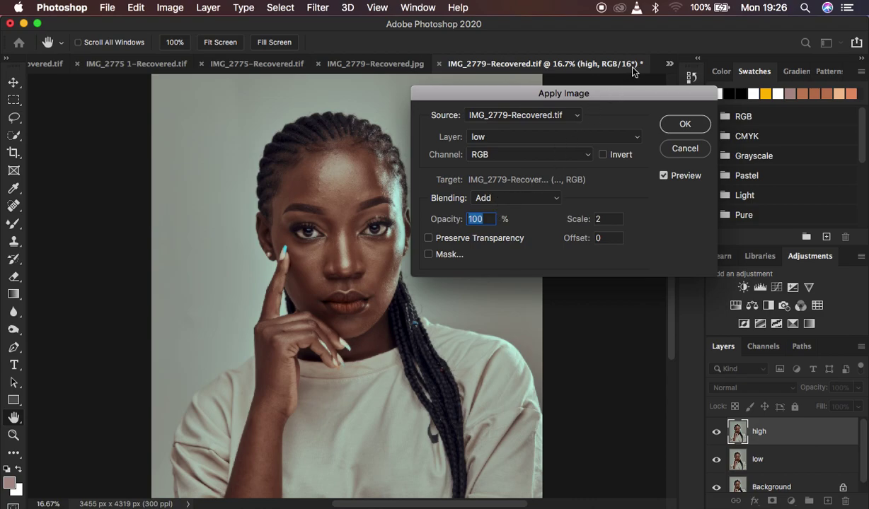
pyautogui.click(498, 203)
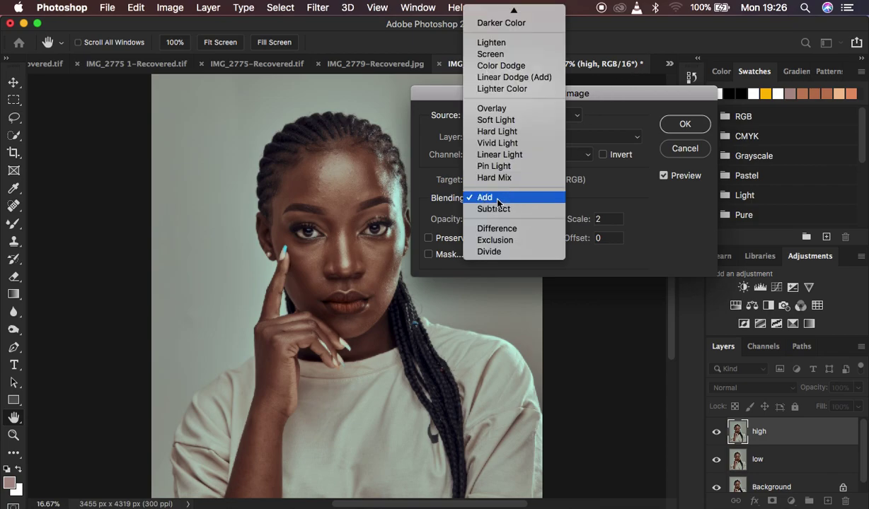
pyautogui.click(495, 200)
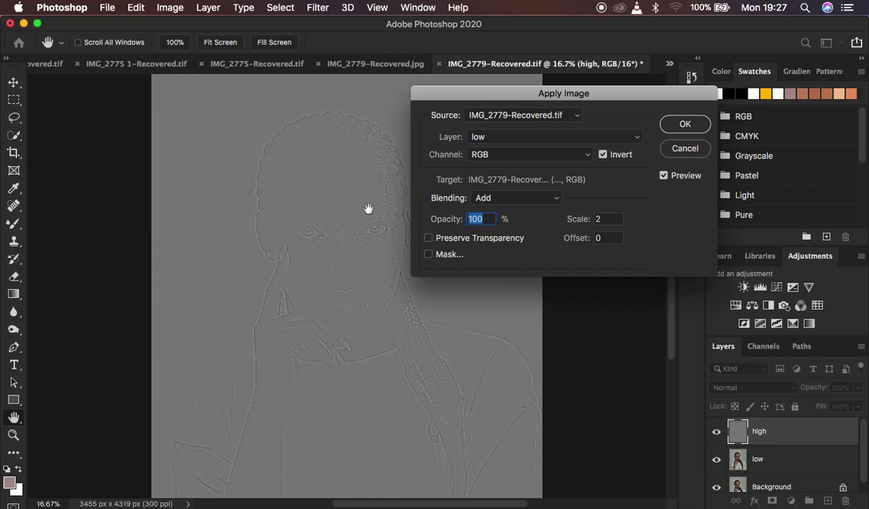
# Turn off Invert in Apply Image, keep low as the source layer, and use Subtract blending with scale 2 and offset 128
pyautogui.click(602, 155)
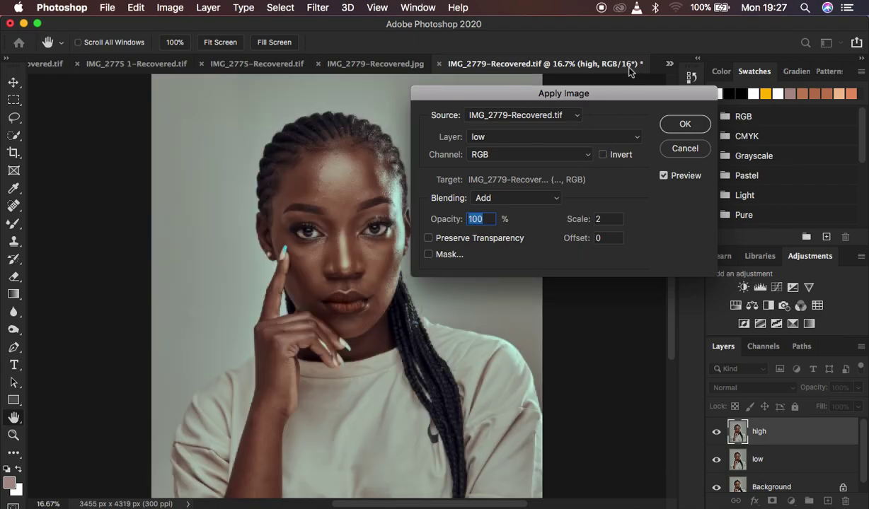
pyautogui.click(503, 145)
pyautogui.click(483, 137)
pyautogui.click(489, 201)
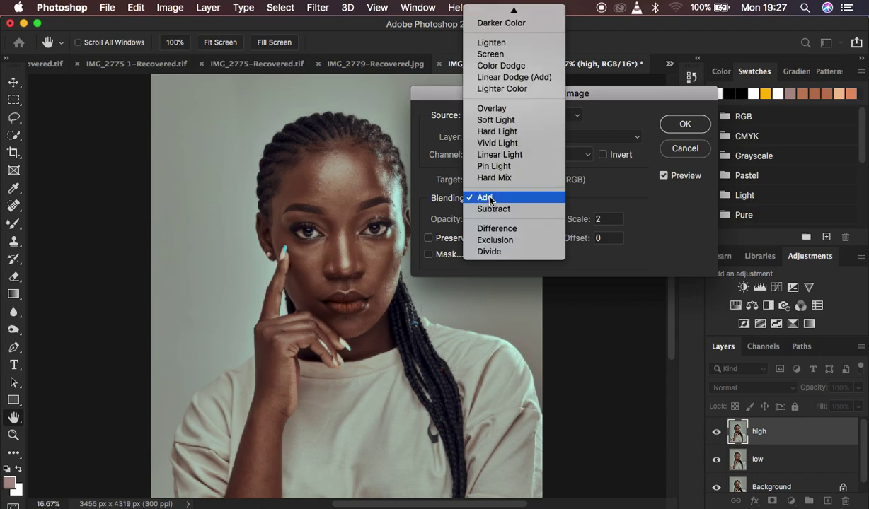
pyautogui.click(493, 208)
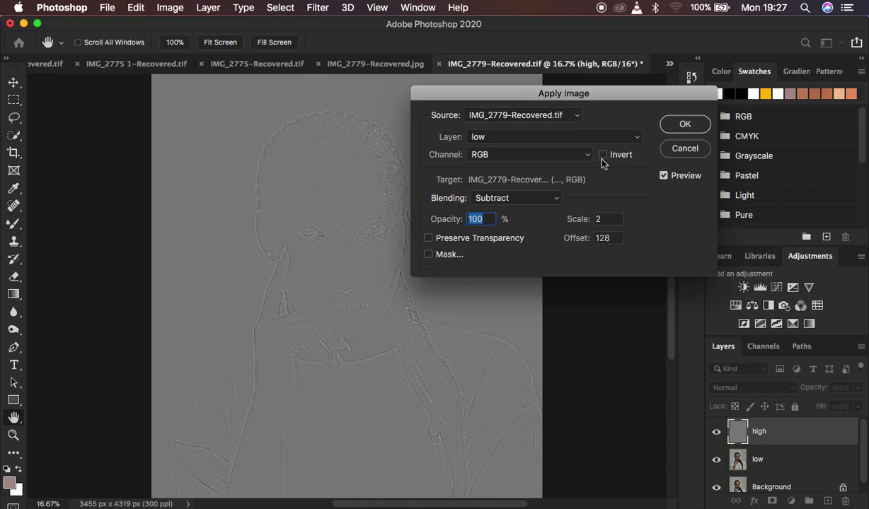
# Switch Apply Image to Add blending with Invert on, scale 2 and offset 0, and apply it to the high layer
pyautogui.click(663, 176)
pyautogui.click(508, 199)
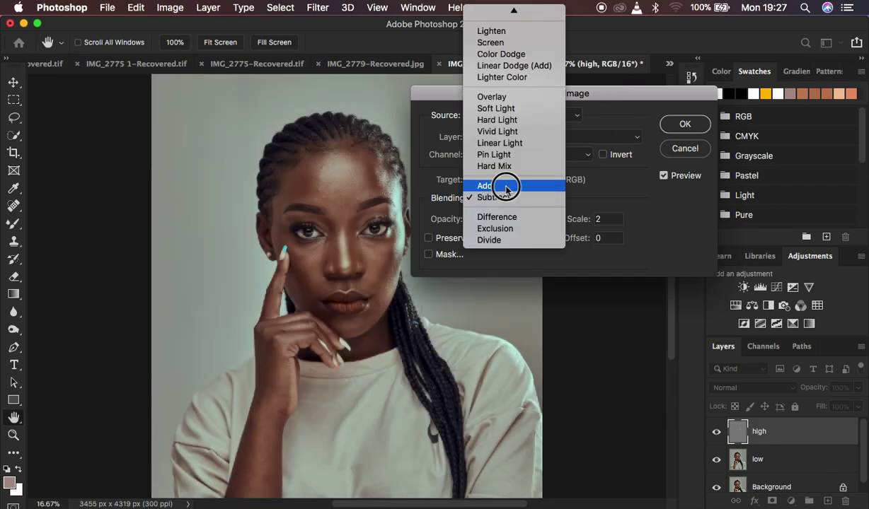
pyautogui.click(506, 187)
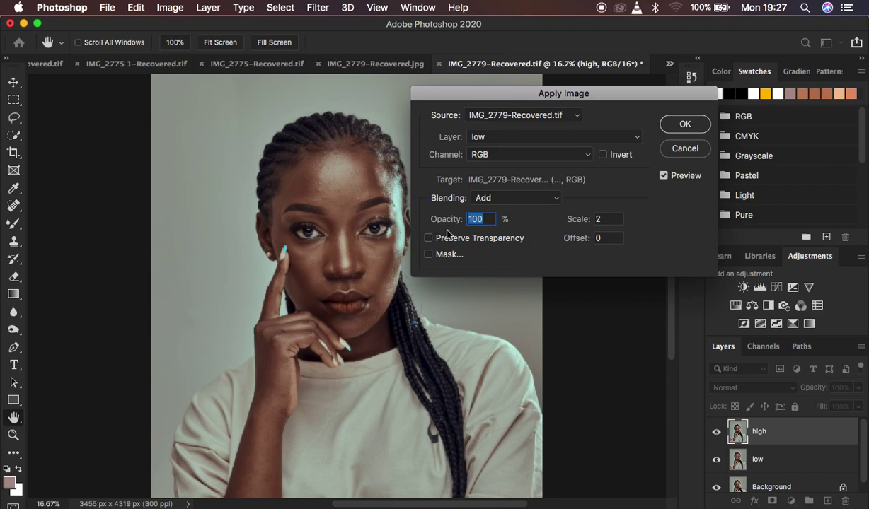
pyautogui.click(602, 155)
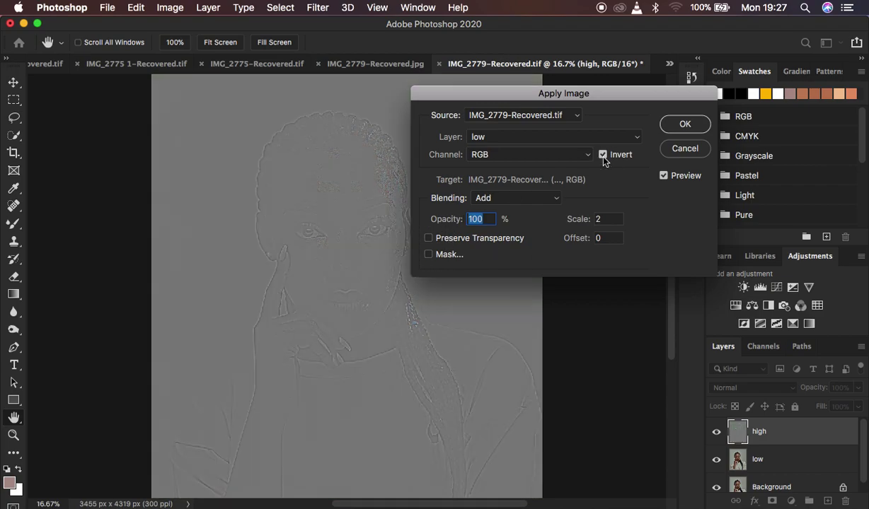
pyautogui.click(682, 126)
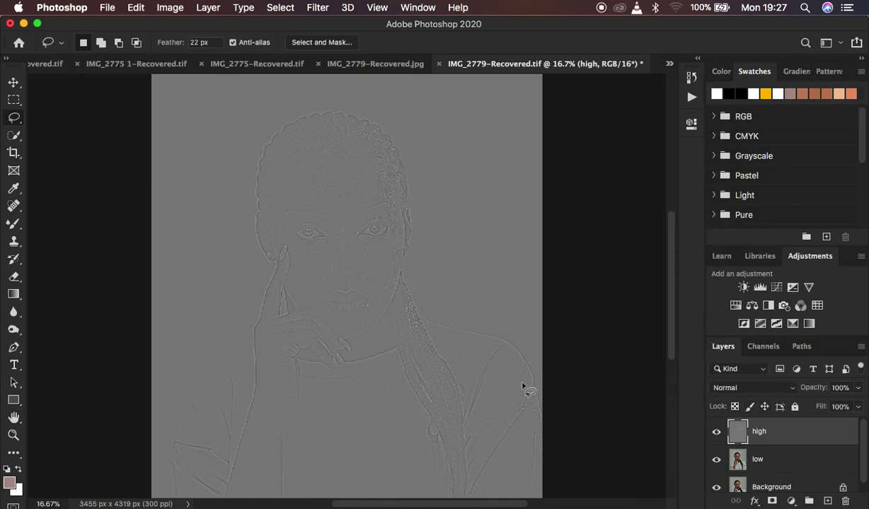
# Set the high layer's blend mode to Linear Light and group it with the low layer
pyautogui.click(744, 390)
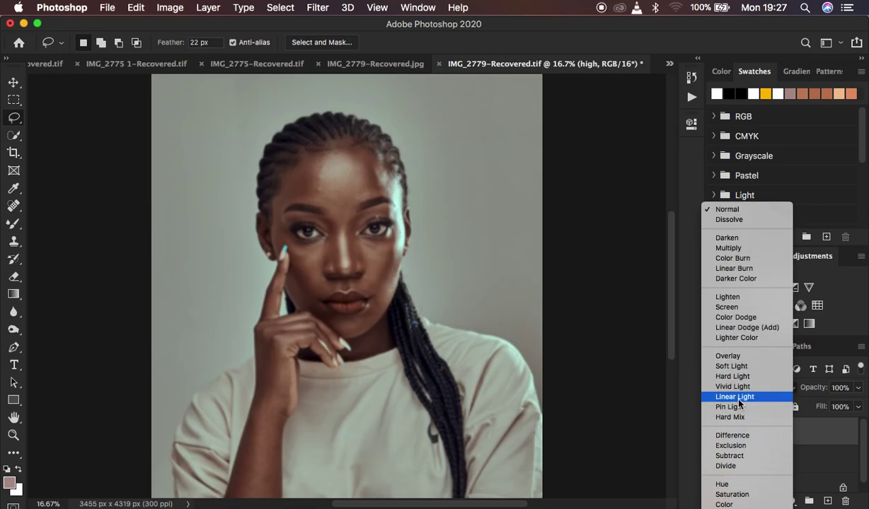
pyautogui.click(740, 398)
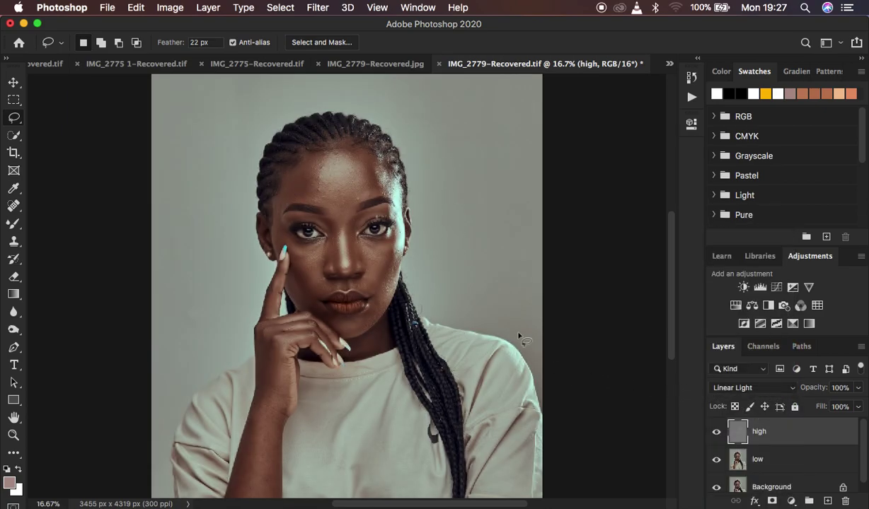
pyautogui.keyDown('shift'); pyautogui.click(793, 466); pyautogui.keyUp('shift')
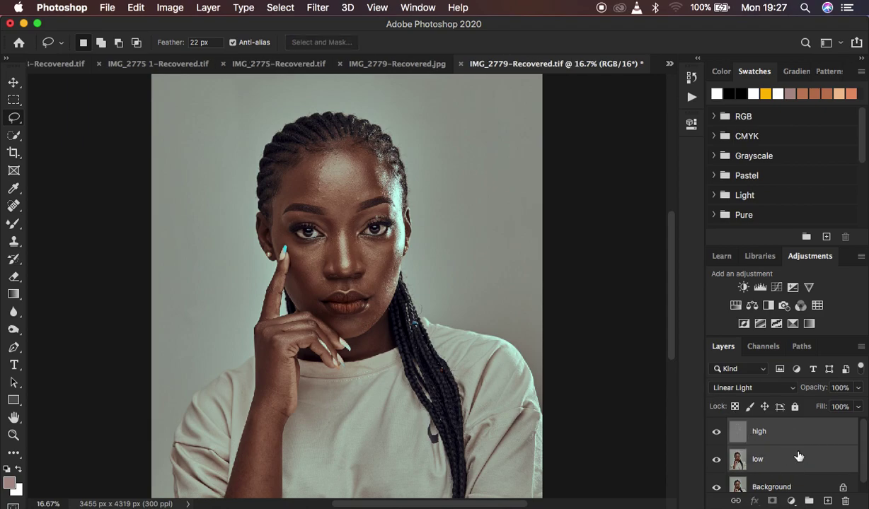
pyautogui.press('super+g')
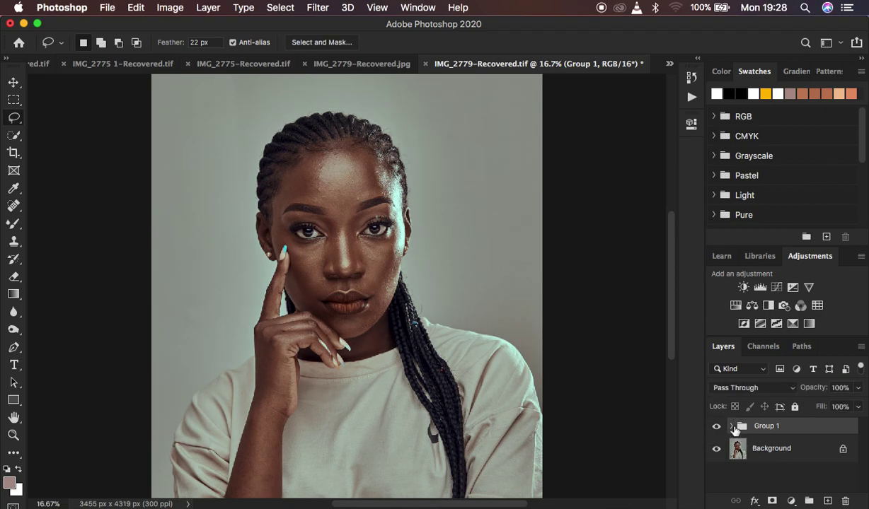
# Expand the group, make the low layer active, and select the Mixer Brush tool, checking its brush and load options
pyautogui.click(731, 427)
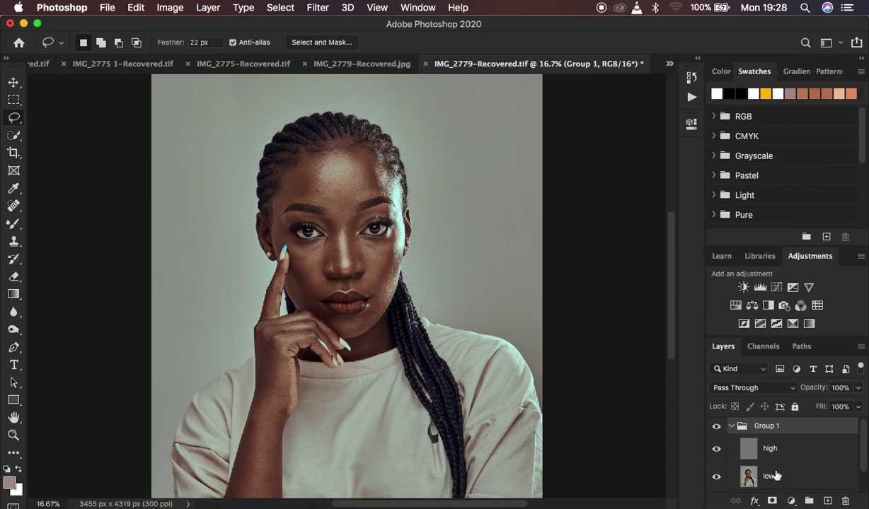
pyautogui.click(769, 476)
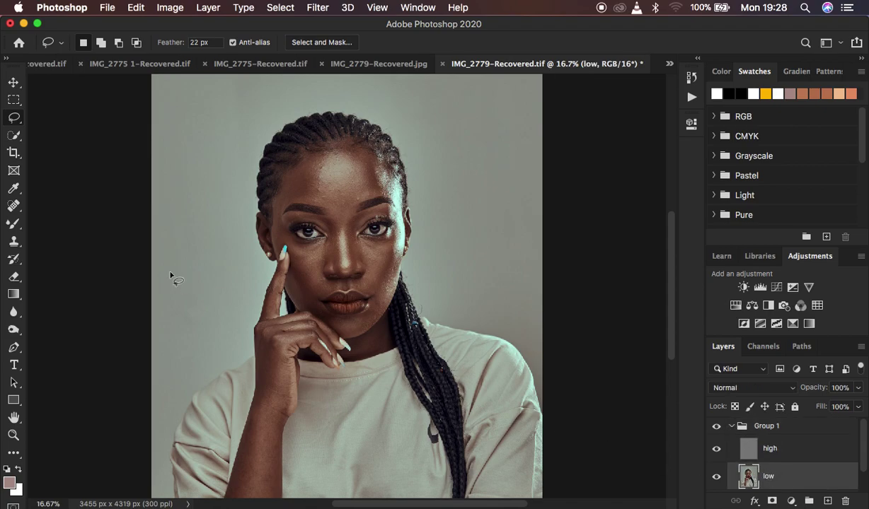
pyautogui.click(11, 225)
pyautogui.moveTo(11, 225)
pyautogui.mouseDown()
pyautogui.moveTo(50, 224)
pyautogui.moveTo(75, 257)
pyautogui.mouseUp()
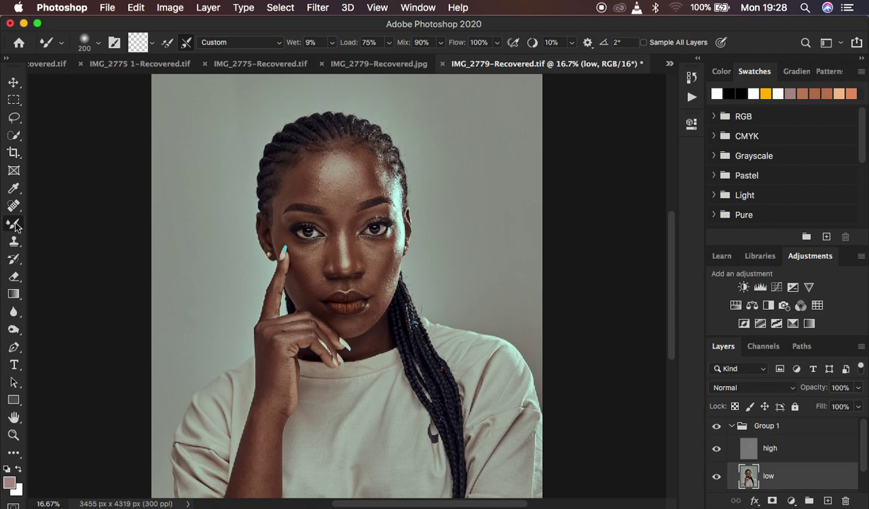
pyautogui.moveTo(11, 225); pyautogui.dragTo(70, 260)
pyautogui.click(98, 46)
pyautogui.click(99, 41)
pyautogui.click(151, 43)
pyautogui.click(155, 70)
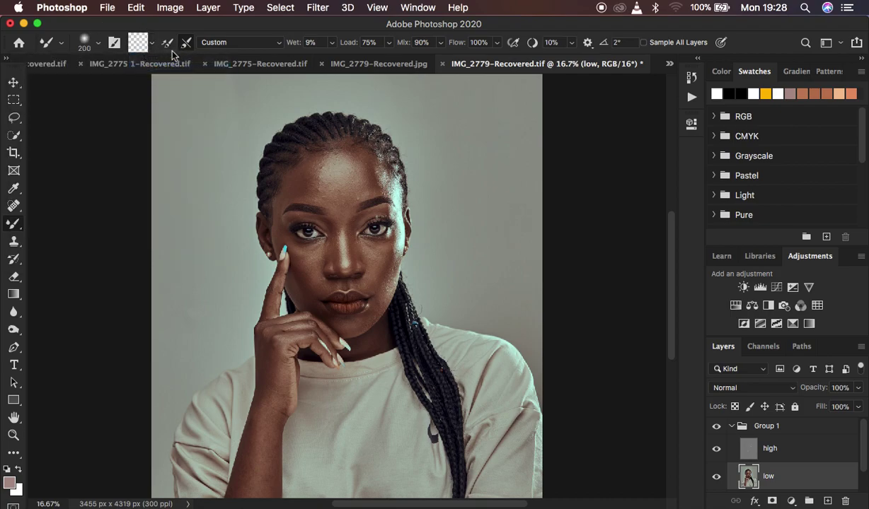
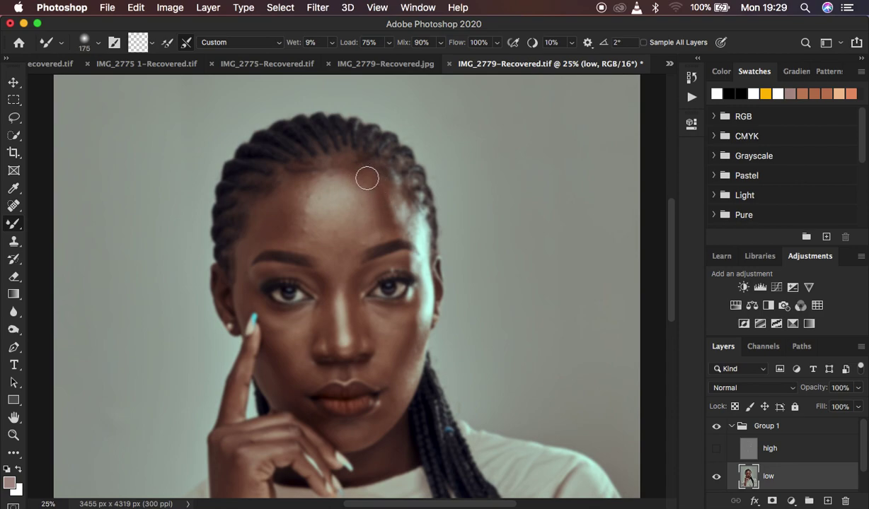
# Smooth the forehead tones on the low layer with Mixer Brush strokes, enlarging the brush to 250 pixels
pyautogui.moveTo(379, 186)
pyautogui.mouseDown()
pyautogui.moveTo(386, 227)
pyautogui.moveTo(375, 182)
pyautogui.moveTo(379, 190)
pyautogui.moveTo(348, 175)
pyautogui.moveTo(377, 194)
pyautogui.moveTo(372, 230)
pyautogui.moveTo(372, 192)
pyautogui.moveTo(361, 181)
pyautogui.moveTo(283, 203)
pyautogui.moveTo(290, 188)
pyautogui.moveTo(289, 227)
pyautogui.moveTo(300, 180)
pyautogui.moveTo(293, 215)
pyautogui.moveTo(311, 184)
pyautogui.moveTo(380, 196)
pyautogui.moveTo(361, 234)
pyautogui.moveTo(335, 241)
pyautogui.moveTo(325, 239)
pyautogui.moveTo(303, 196)
pyautogui.moveTo(331, 236)
pyautogui.moveTo(332, 200)
pyautogui.moveTo(340, 212)
pyautogui.moveTo(325, 174)
pyautogui.moveTo(316, 188)
pyautogui.moveTo(326, 171)
pyautogui.moveTo(368, 221)
pyautogui.moveTo(352, 234)
pyautogui.mouseUp()
pyautogui.press(']')
pyautogui.press(']')
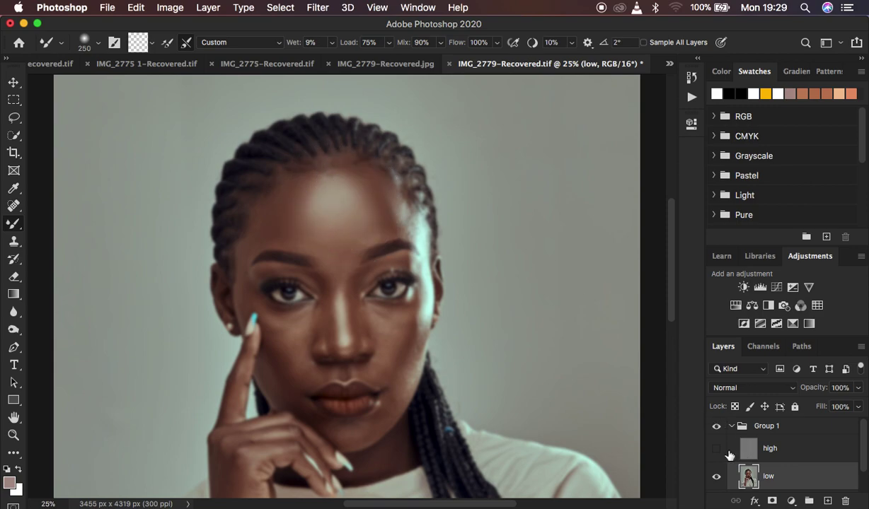
pyautogui.moveTo(277, 199); pyautogui.dragTo(280, 214)
pyautogui.moveTo(352, 191)
pyautogui.mouseDown()
pyautogui.moveTo(366, 198)
pyautogui.moveTo(364, 228)
pyautogui.moveTo(347, 234)
pyautogui.mouseUp()
pyautogui.moveTo(293, 229)
pyautogui.mouseDown()
pyautogui.moveTo(337, 248)
pyautogui.moveTo(312, 227)
pyautogui.mouseUp()
pyautogui.moveTo(292, 198)
pyautogui.mouseDown()
pyautogui.moveTo(301, 213)
pyautogui.moveTo(343, 204)
pyautogui.moveTo(358, 214)
pyautogui.moveTo(389, 212)
pyautogui.mouseUp()
pyautogui.moveTo(273, 207); pyautogui.dragTo(249, 237)
# Blend the skin around the inner eye, both cheeks and the temple with the Mixer Brush, adjusting its size to 200 pixels
pyautogui.press('[')
pyautogui.press('[')
pyautogui.press('[')
pyautogui.moveTo(320, 283)
pyautogui.mouseDown()
pyautogui.moveTo(328, 336)
pyautogui.moveTo(320, 290)
pyautogui.moveTo(347, 270)
pyautogui.moveTo(343, 317)
pyautogui.moveTo(325, 255)
pyautogui.moveTo(341, 265)
pyautogui.moveTo(351, 246)
pyautogui.moveTo(378, 233)
pyautogui.moveTo(320, 241)
pyautogui.moveTo(287, 232)
pyautogui.mouseUp()
pyautogui.press(']')
pyautogui.press(']')
pyautogui.moveTo(293, 338)
pyautogui.mouseDown()
pyautogui.moveTo(278, 325)
pyautogui.moveTo(292, 351)
pyautogui.moveTo(294, 312)
pyautogui.mouseUp()
pyautogui.moveTo(378, 337)
pyautogui.mouseDown()
pyautogui.moveTo(412, 328)
pyautogui.moveTo(403, 351)
pyautogui.moveTo(417, 341)
pyautogui.moveTo(413, 352)
pyautogui.moveTo(387, 357)
pyautogui.mouseUp()
pyautogui.moveTo(301, 357)
pyautogui.mouseDown()
pyautogui.moveTo(286, 366)
pyautogui.moveTo(280, 350)
pyautogui.mouseUp()
pyautogui.click(227, 271)
pyautogui.moveTo(242, 234); pyautogui.dragTo(281, 257)
pyautogui.moveTo(380, 345)
pyautogui.mouseDown()
pyautogui.moveTo(374, 364)
pyautogui.moveTo(386, 379)
pyautogui.mouseUp()
# Blend the chin, central face and cheek on the low layer with the Mixer Brush, resizing it to 250 pixels
pyautogui.scroll(-5, 388, 384)
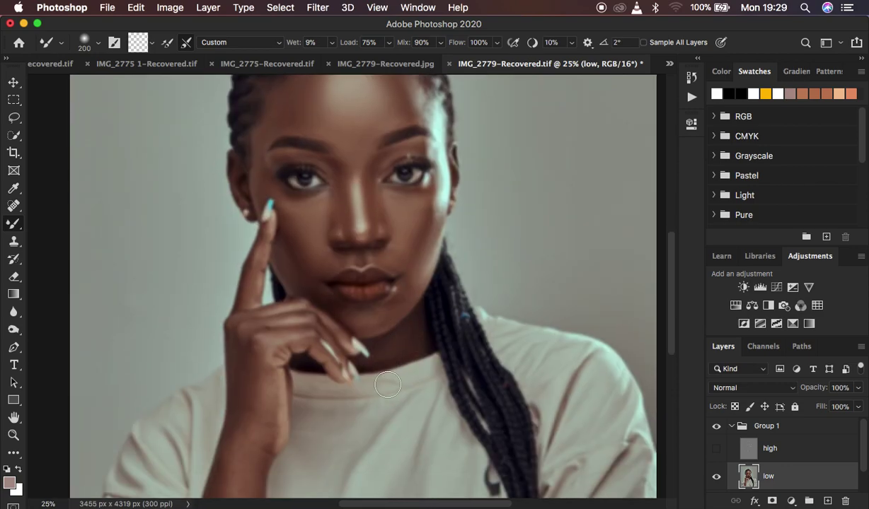
pyautogui.press('[')
pyautogui.press('[')
pyautogui.moveTo(389, 308)
pyautogui.mouseDown()
pyautogui.moveTo(413, 286)
pyautogui.moveTo(403, 279)
pyautogui.moveTo(392, 315)
pyautogui.moveTo(358, 316)
pyautogui.moveTo(301, 276)
pyautogui.moveTo(346, 258)
pyautogui.moveTo(406, 254)
pyautogui.moveTo(387, 246)
pyautogui.moveTo(371, 162)
pyautogui.moveTo(348, 151)
pyautogui.moveTo(363, 136)
pyautogui.moveTo(350, 138)
pyautogui.mouseUp()
pyautogui.press(']')
pyautogui.press(']')
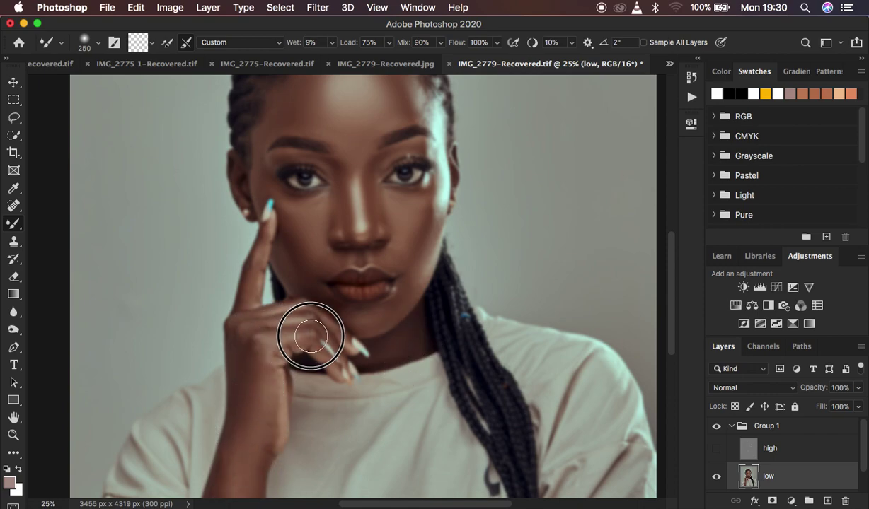
pyautogui.click(304, 211)
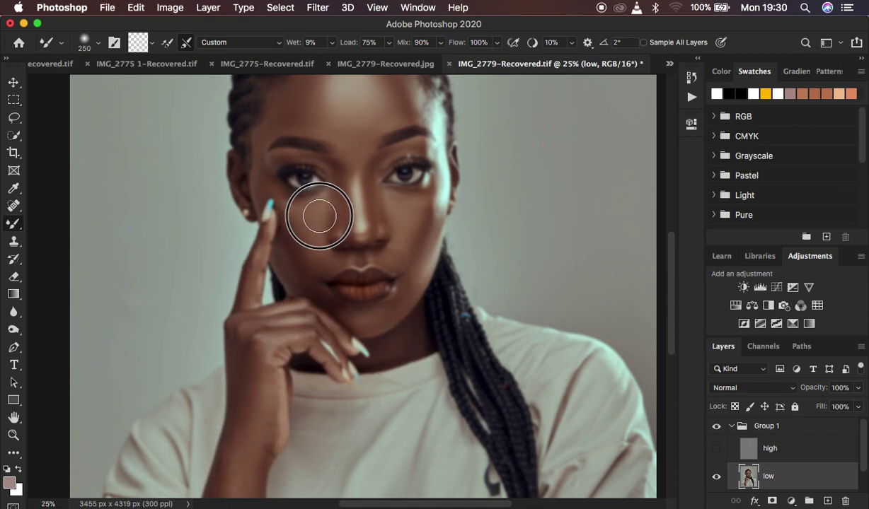
pyautogui.click(379, 112)
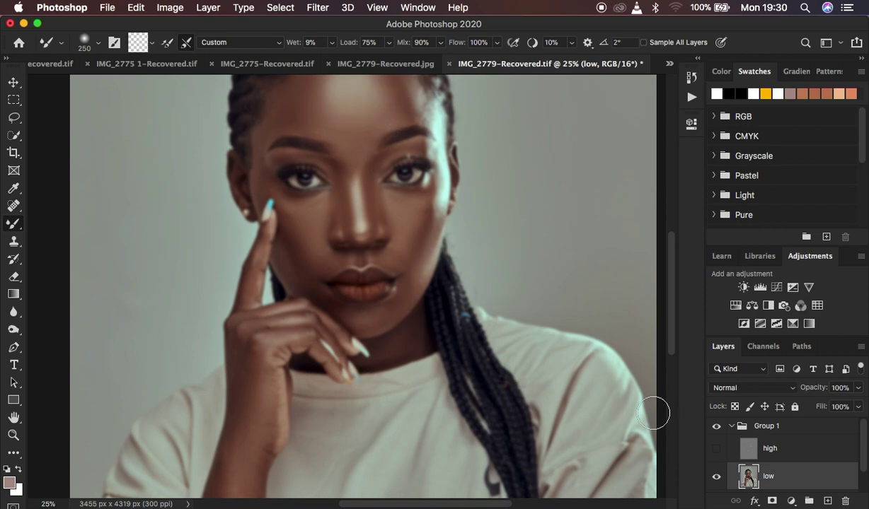
# Make the high layer visible again and toggle the group's visibility to compare the portrait before and after blending
pyautogui.click(717, 451)
pyautogui.scroll(3, 555, 364)
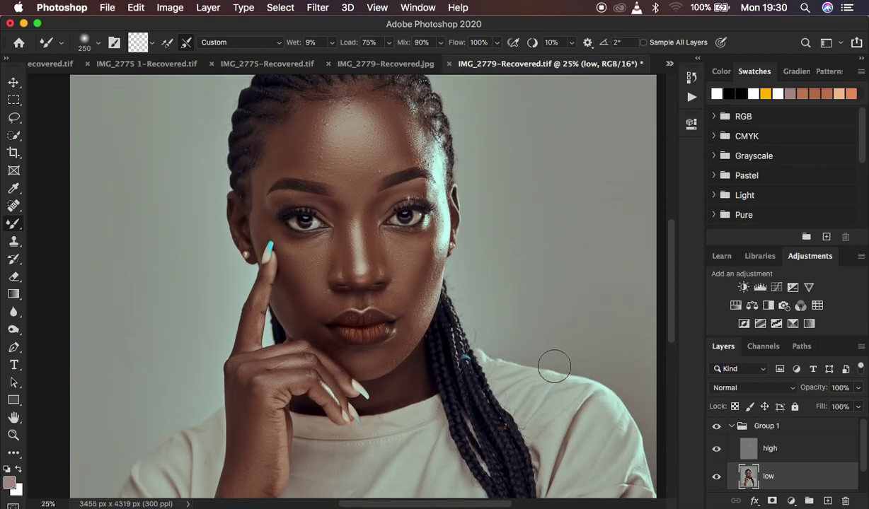
pyautogui.click(716, 427)
pyautogui.click(716, 427)
pyautogui.click(716, 427)
pyautogui.click(716, 427)
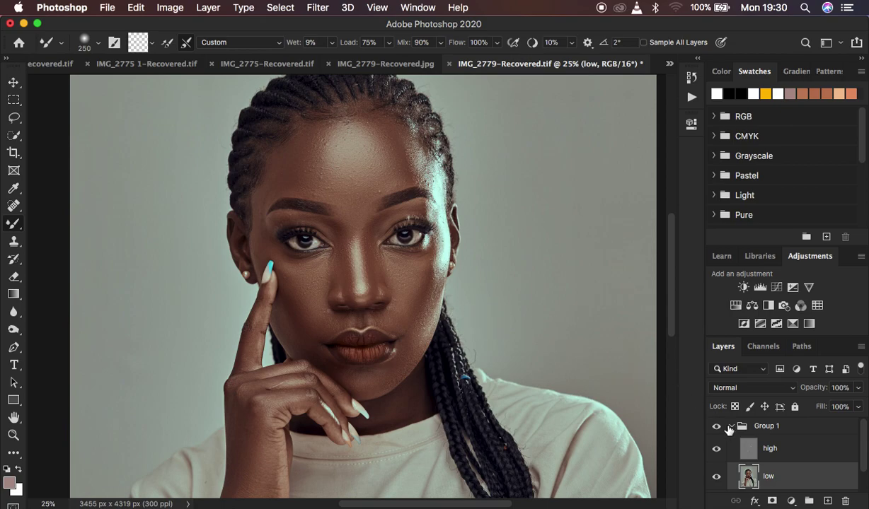
# Outline the forehead with the Lasso at 22 px feather and open Gaussian Blur for the low layer
pyautogui.click(14, 116)
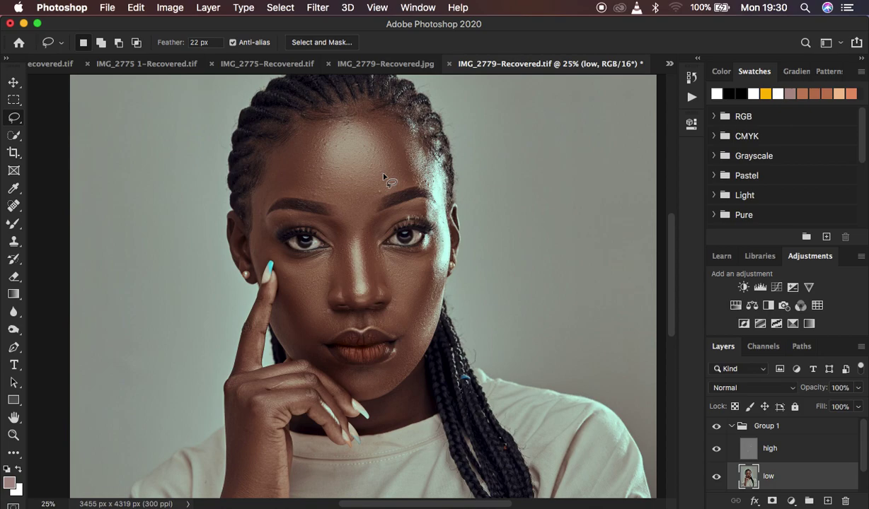
pyautogui.moveTo(302, 134)
pyautogui.mouseDown()
pyautogui.moveTo(326, 121)
pyautogui.moveTo(382, 125)
pyautogui.moveTo(407, 174)
pyautogui.moveTo(393, 191)
pyautogui.moveTo(353, 205)
pyautogui.moveTo(279, 194)
pyautogui.moveTo(259, 175)
pyautogui.moveTo(278, 142)
pyautogui.moveTo(300, 142)
pyautogui.mouseUp()
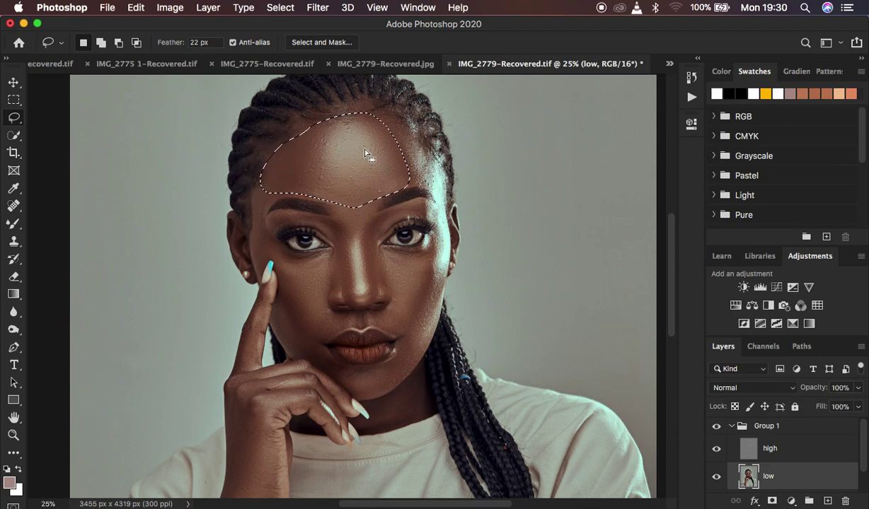
pyautogui.click(317, 7)
pyautogui.moveTo(358, 162)
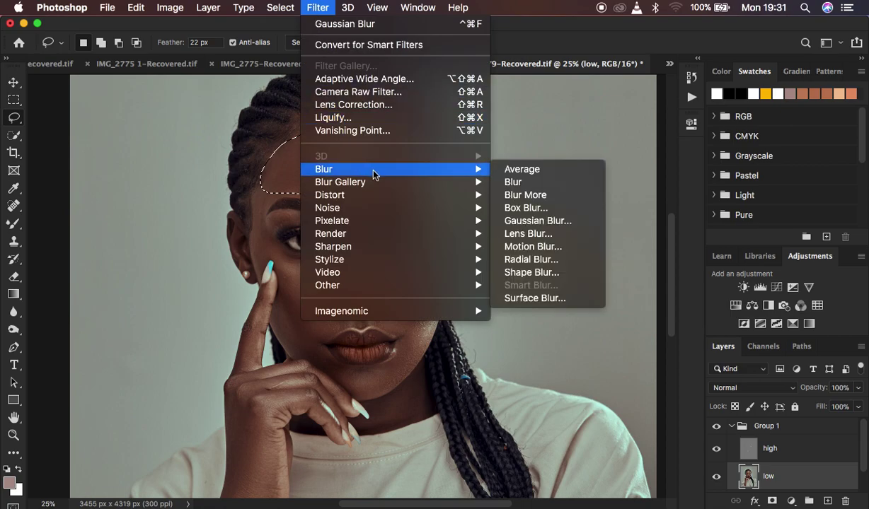
pyautogui.click(547, 220)
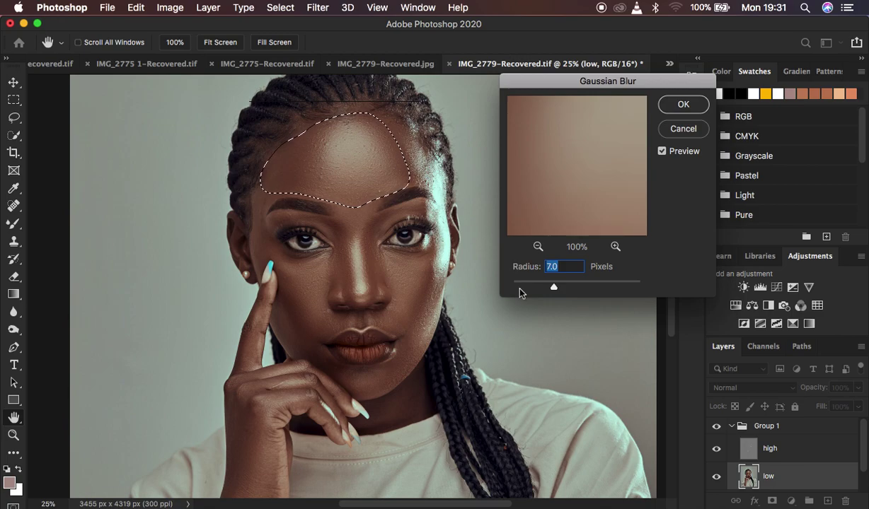
# Test Gaussian Blur radii of 21.9 and 7 pixels on the forehead, and apply the blur at 21 pixels
pyautogui.moveTo(554, 290); pyautogui.dragTo(569, 289)
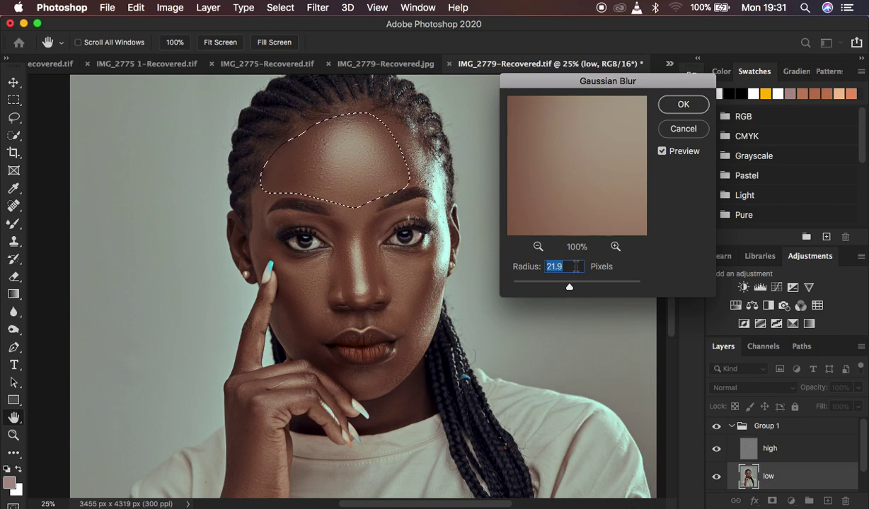
pyautogui.write('7')
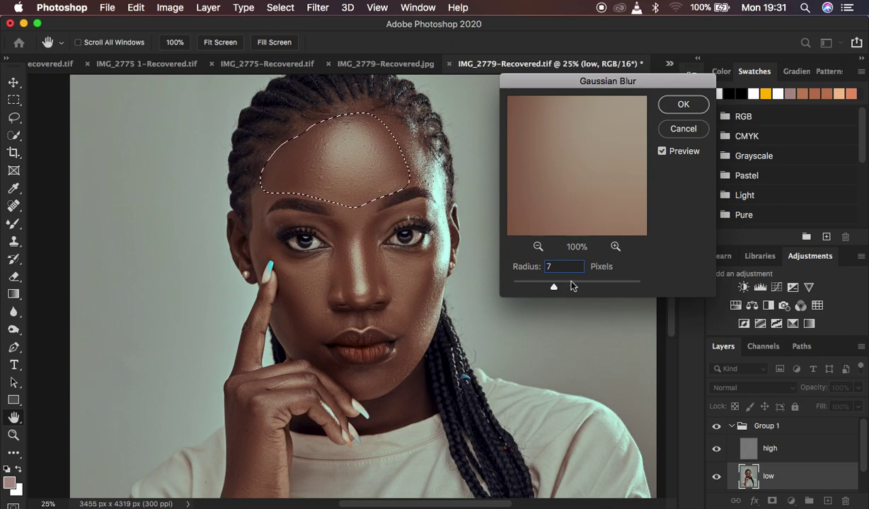
pyautogui.click(534, 265)
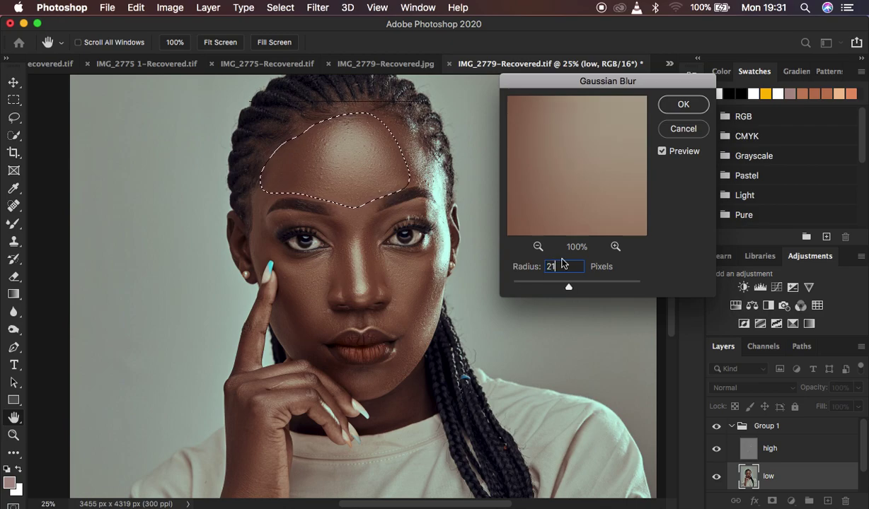
pyautogui.click(683, 104)
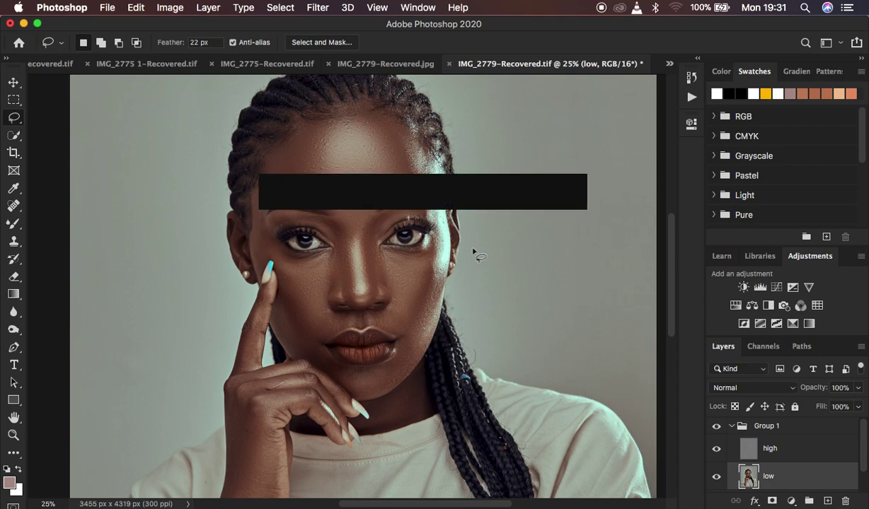
# Lasso the cheek below the eye on the brightly lit side of the face, repeat the Gaussian Blur and deselect
pyautogui.press('super+minus')
pyautogui.press('super+equal')
pyautogui.press('super+equal')
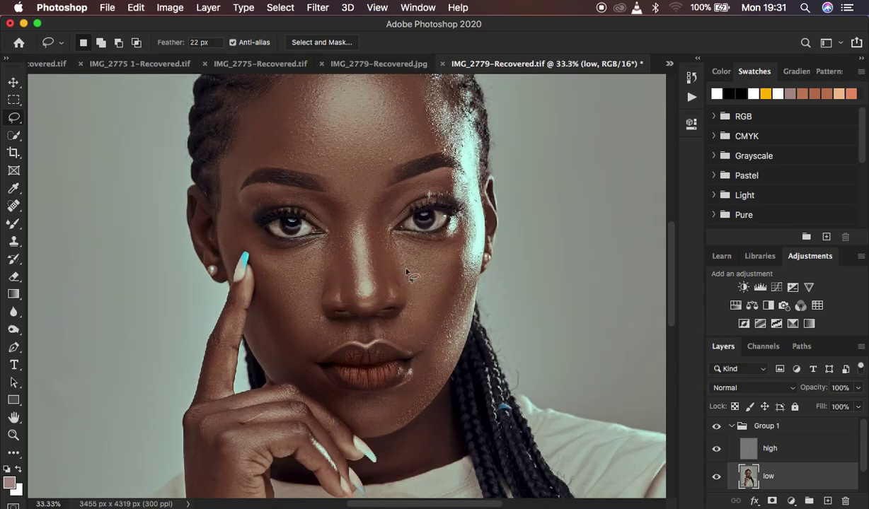
pyautogui.moveTo(391, 235)
pyautogui.mouseDown()
pyautogui.moveTo(447, 239)
pyautogui.moveTo(438, 334)
pyautogui.moveTo(393, 242)
pyautogui.mouseUp()
pyautogui.rightClick(439, 295)
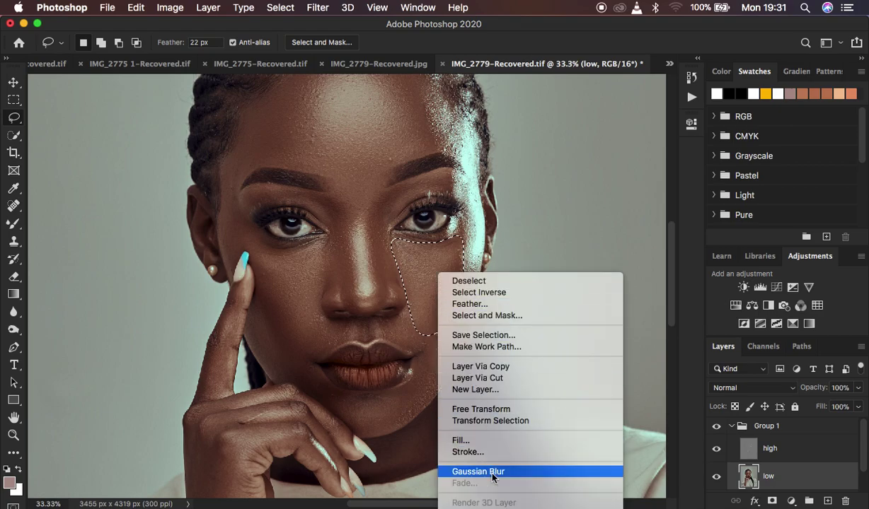
pyautogui.click(495, 469)
pyautogui.press('super+d')
# Lasso the cheek beside the raised finger, repeat the Gaussian Blur on it and deselect
pyautogui.moveTo(257, 244)
pyautogui.mouseDown()
pyautogui.moveTo(324, 247)
pyautogui.moveTo(323, 300)
pyautogui.moveTo(283, 335)
pyautogui.moveTo(258, 245)
pyautogui.mouseUp()
pyautogui.rightClick(285, 273)
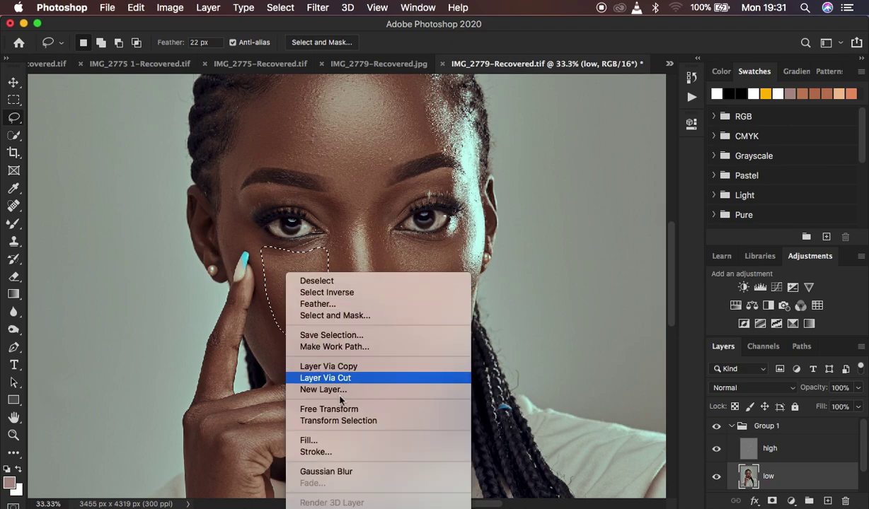
pyautogui.click(328, 471)
pyautogui.press('super+d')
# Lasso the side of the nose nearer the raised finger, repeat the Gaussian Blur and deselect
pyautogui.moveTo(326, 205)
pyautogui.mouseDown()
pyautogui.moveTo(351, 258)
pyautogui.moveTo(353, 308)
pyautogui.moveTo(321, 287)
pyautogui.moveTo(329, 207)
pyautogui.mouseUp()
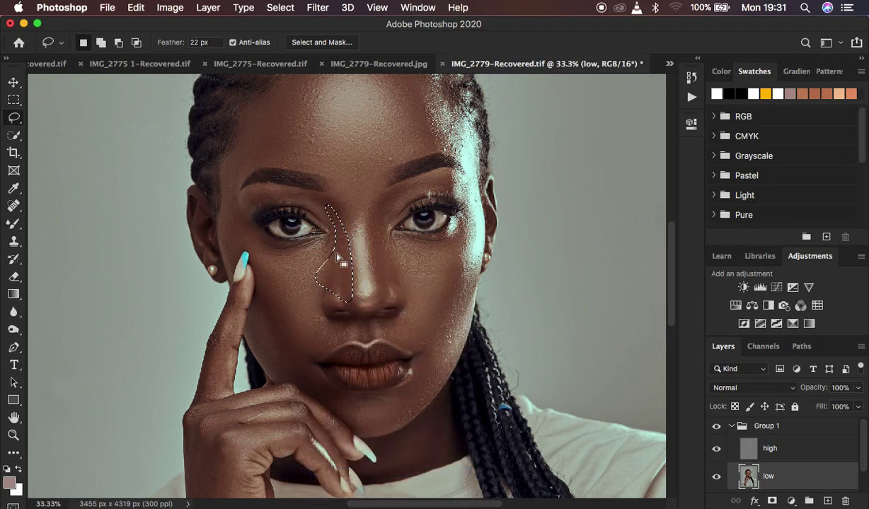
pyautogui.rightClick(318, 239)
pyautogui.click(395, 447)
pyautogui.press('super+d')
# Lasso the side of the nose facing the bright highlight, repeat the Gaussian Blur and deselect
pyautogui.moveTo(404, 187)
pyautogui.mouseDown()
pyautogui.moveTo(371, 208)
pyautogui.moveTo(372, 270)
pyautogui.moveTo(396, 293)
pyautogui.moveTo(369, 212)
pyautogui.mouseUp()
pyautogui.rightClick(371, 251)
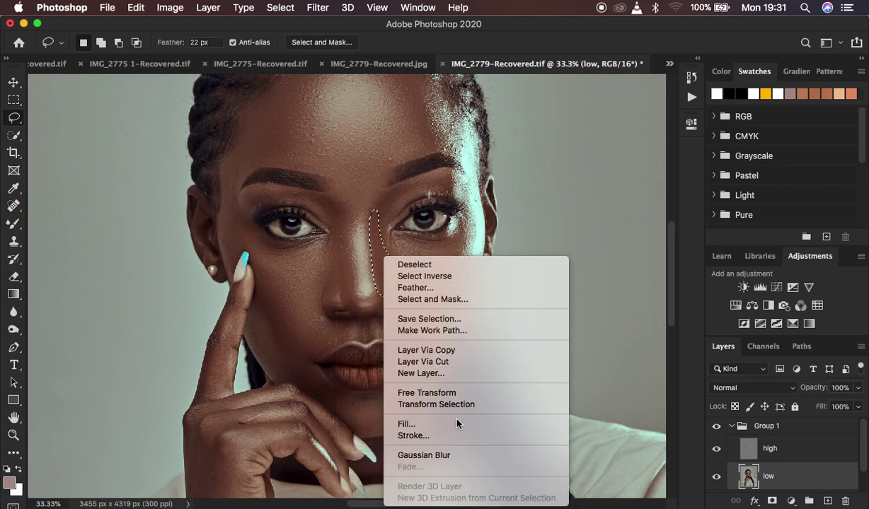
pyautogui.click(466, 457)
pyautogui.press('super+d')
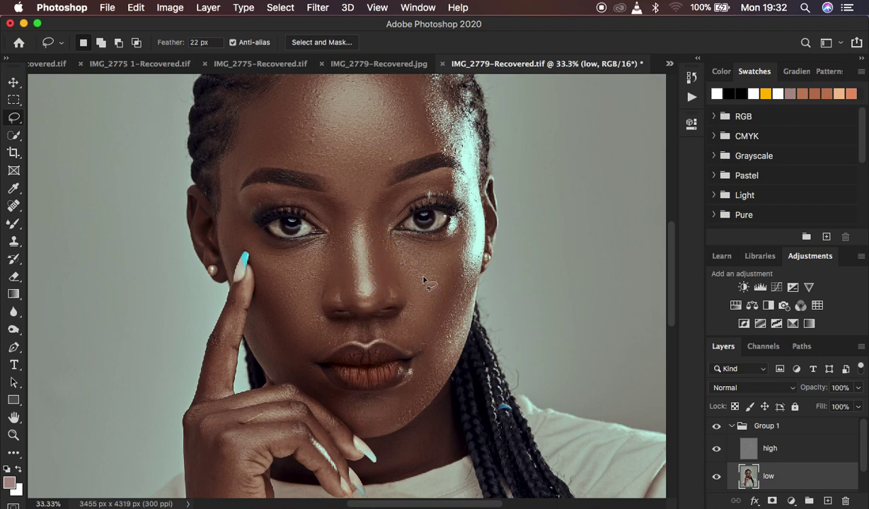
# Lasso the chin below the lips on the brightly lit side, repeat the Gaussian Blur on it and deselect
pyautogui.moveTo(339, 394)
pyautogui.mouseDown()
pyautogui.moveTo(393, 397)
pyautogui.moveTo(440, 375)
pyautogui.moveTo(398, 418)
pyautogui.moveTo(351, 423)
pyautogui.moveTo(343, 403)
pyautogui.mouseUp()
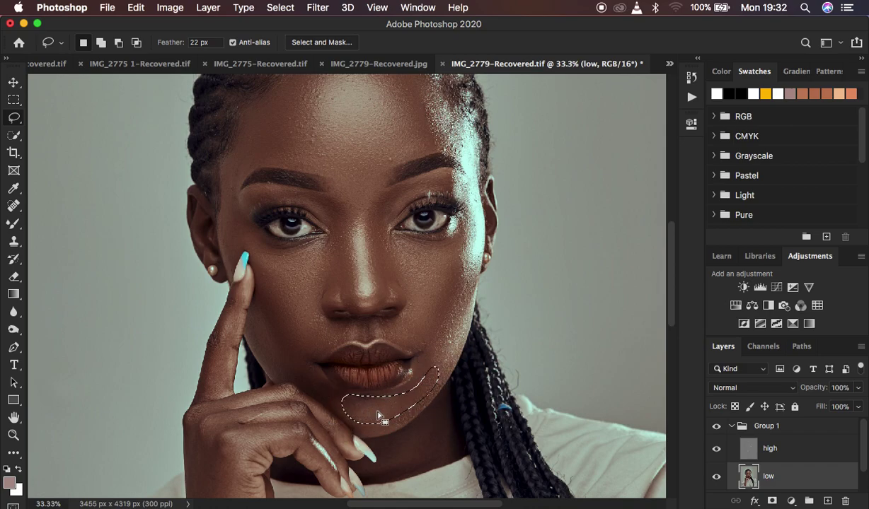
pyautogui.rightClick(377, 418)
pyautogui.click(453, 471)
pyautogui.press('super+d')
pyautogui.press('super+minus')
pyautogui.press('super+minus')
pyautogui.press('super+minus')
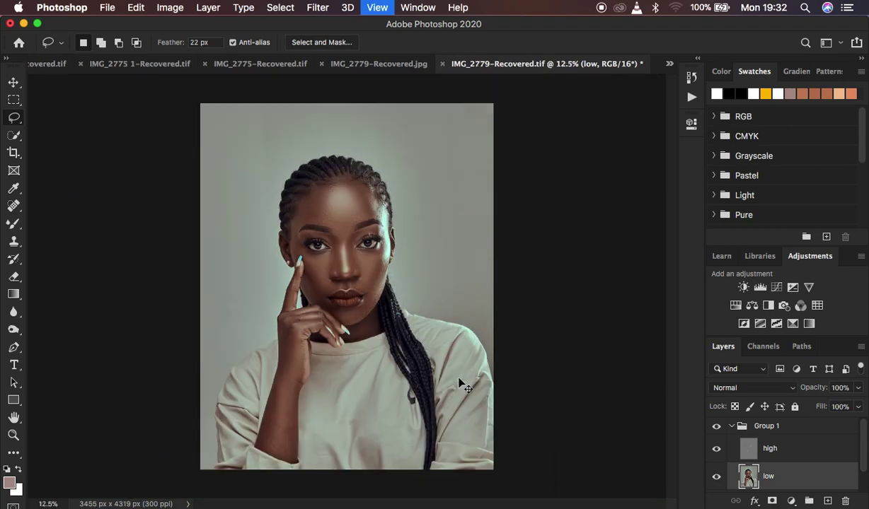
pyautogui.press('super+plus')
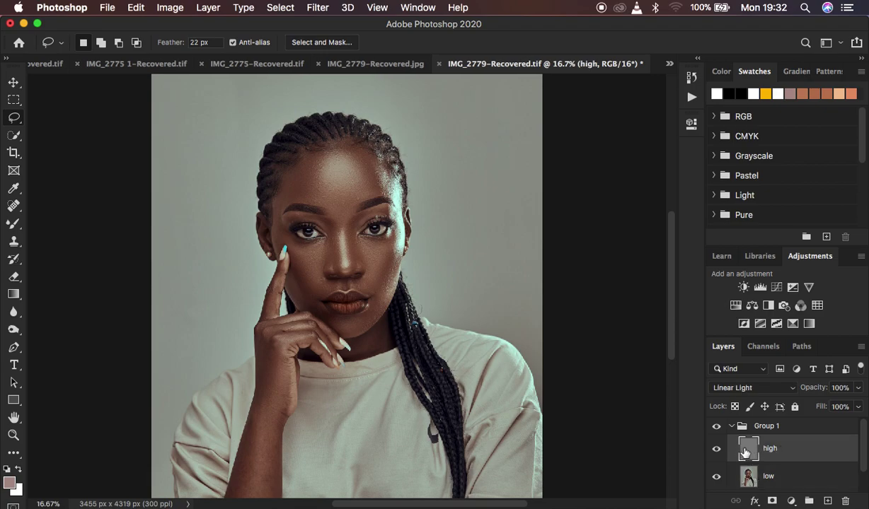
# Activate the Clone Stamp tool on the high layer, with its sample source set to Current Layer
pyautogui.click(13, 242)
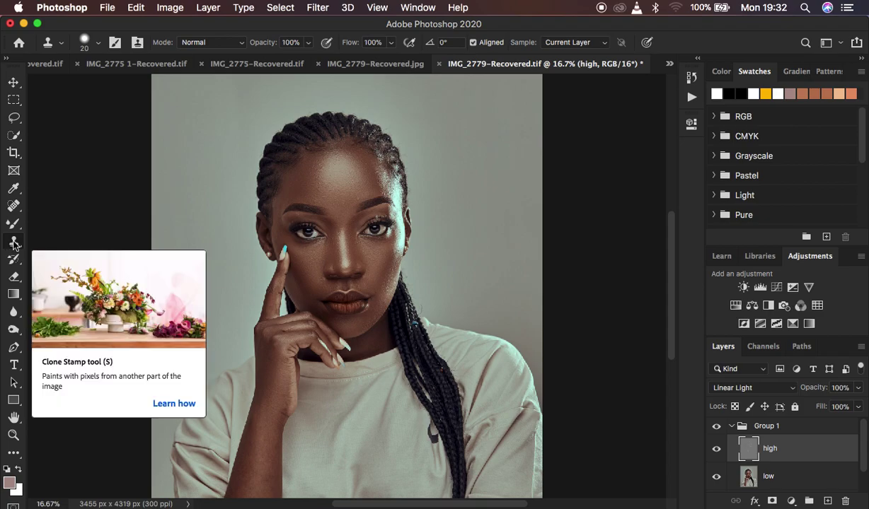
pyautogui.click(14, 243)
pyautogui.click(58, 241)
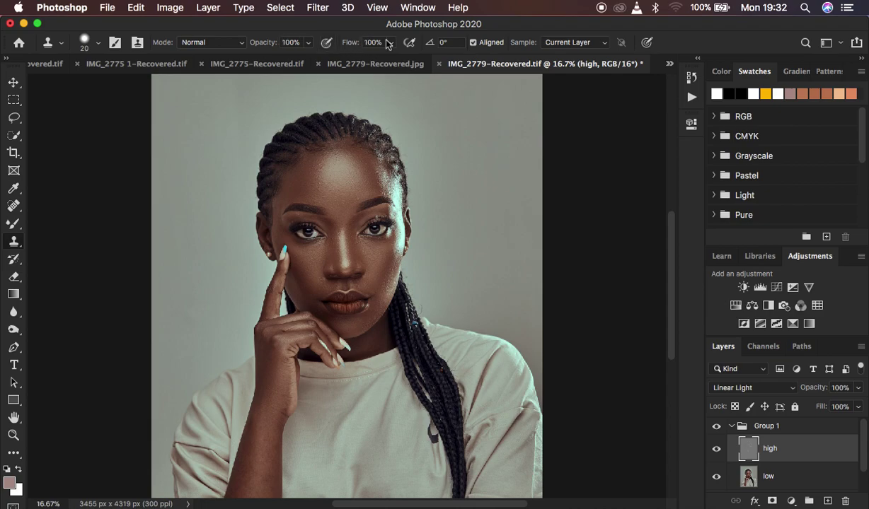
pyautogui.click(98, 46)
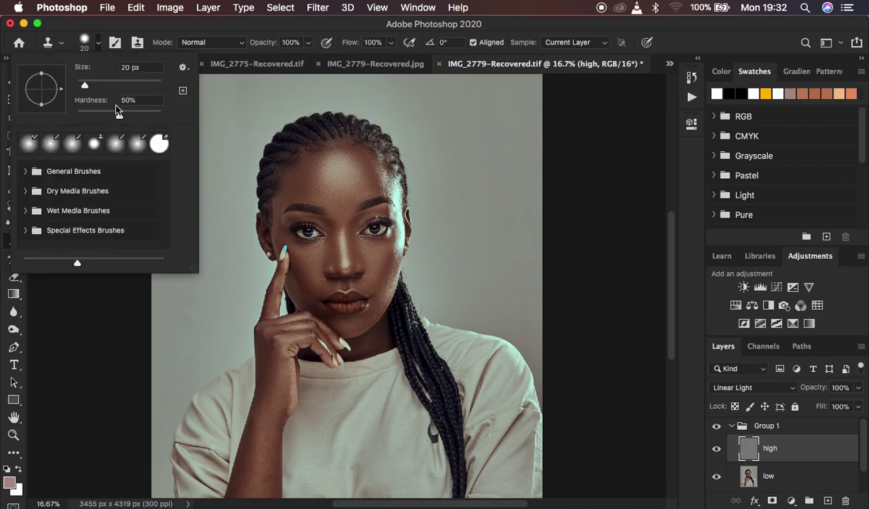
pyautogui.click(208, 66)
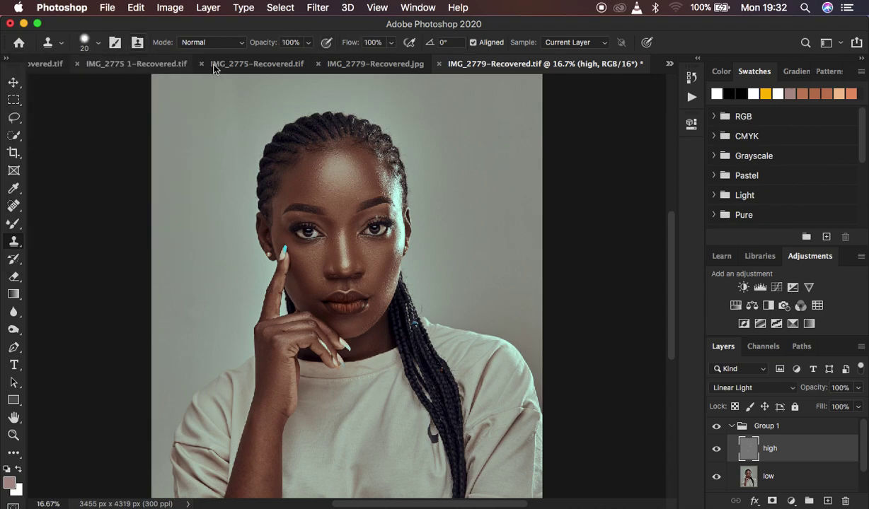
pyautogui.click(562, 44)
pyautogui.click(568, 39)
# Enlarge the Clone Stamp brush to 35 px and sample clean texture just above the eyebrow on the brightly lit side
pyautogui.press('super+equal')
pyautogui.press('super+equal')
pyautogui.press('super+equal')
pyautogui.press('super+equal')
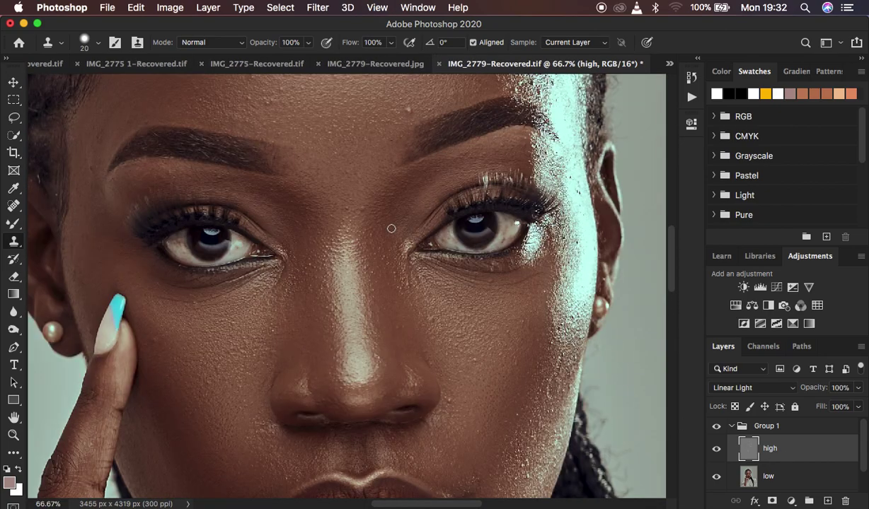
pyautogui.scroll(5, 391, 229)
pyautogui.press(']')
pyautogui.keyDown('alt'); pyautogui.click(437, 231); pyautogui.keyUp('alt')
pyautogui.keyDown('alt'); pyautogui.click(437, 230); pyautogui.keyUp('alt')
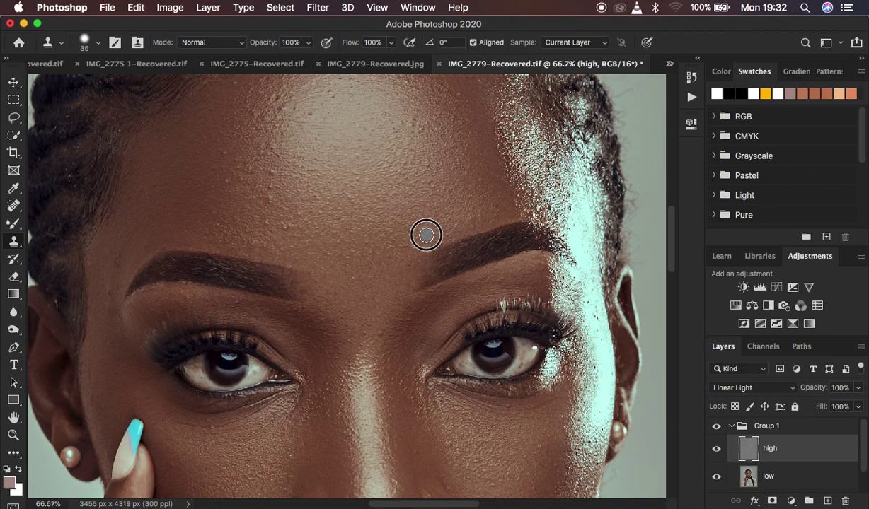
# Sample clean forehead texture above the eyebrow on the raised-finger side and clone it over the bumps on that side of the forehead
pyautogui.keyDown('alt'); pyautogui.click(297, 233); pyautogui.keyUp('alt')
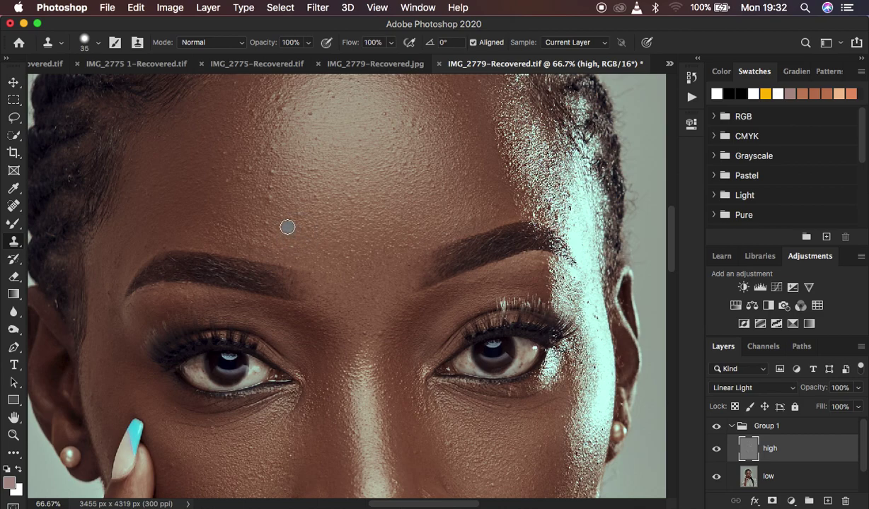
pyautogui.click(285, 227)
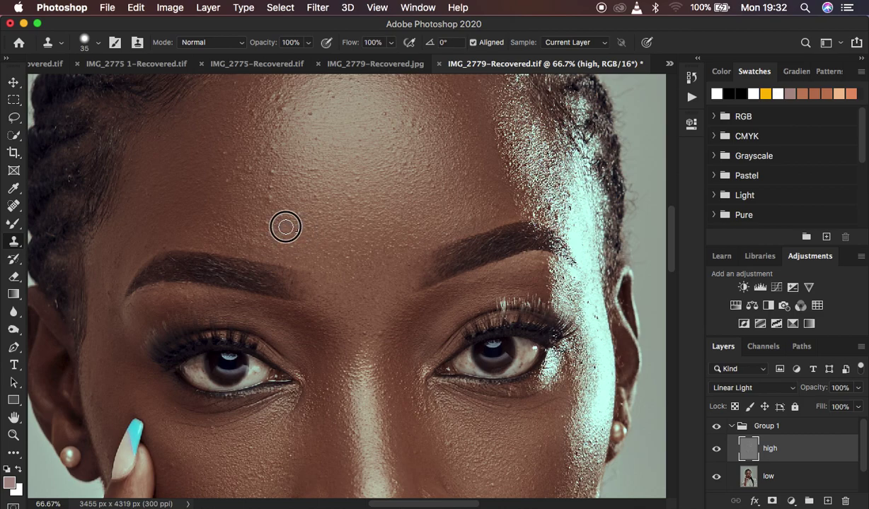
pyautogui.click(271, 203)
pyautogui.moveTo(271, 203)
pyautogui.mouseDown()
pyautogui.moveTo(290, 188)
pyautogui.moveTo(269, 186)
pyautogui.mouseUp()
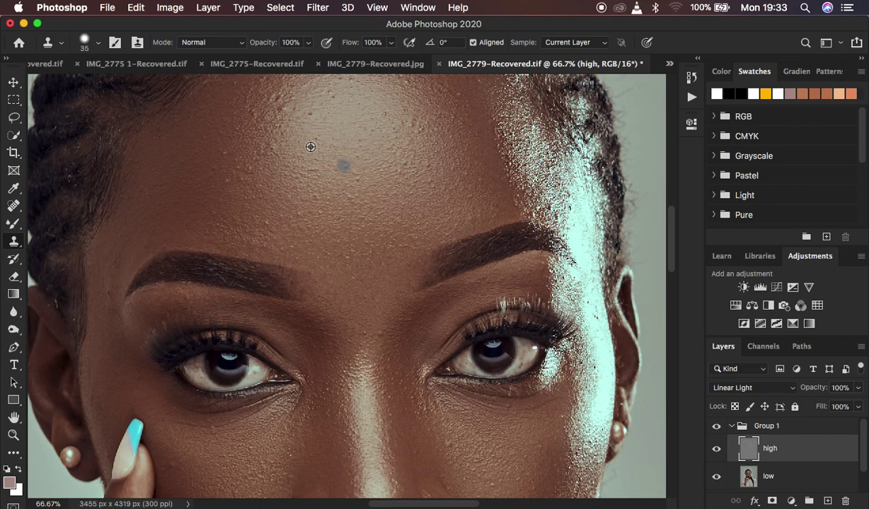
pyautogui.click(260, 177)
pyautogui.click(237, 151)
pyautogui.moveTo(229, 152)
pyautogui.mouseDown()
pyautogui.moveTo(257, 174)
pyautogui.moveTo(238, 190)
pyautogui.mouseUp()
# Resample texture near the middle of the forehead and clone it over the bumps around the central highlight
pyautogui.keyDown('alt'); pyautogui.click(374, 178); pyautogui.keyUp('alt')
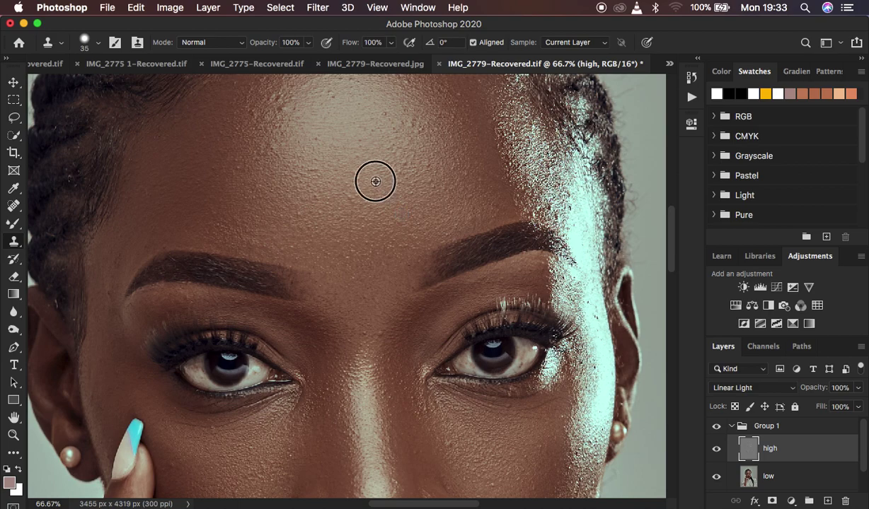
pyautogui.moveTo(357, 187); pyautogui.dragTo(352, 200)
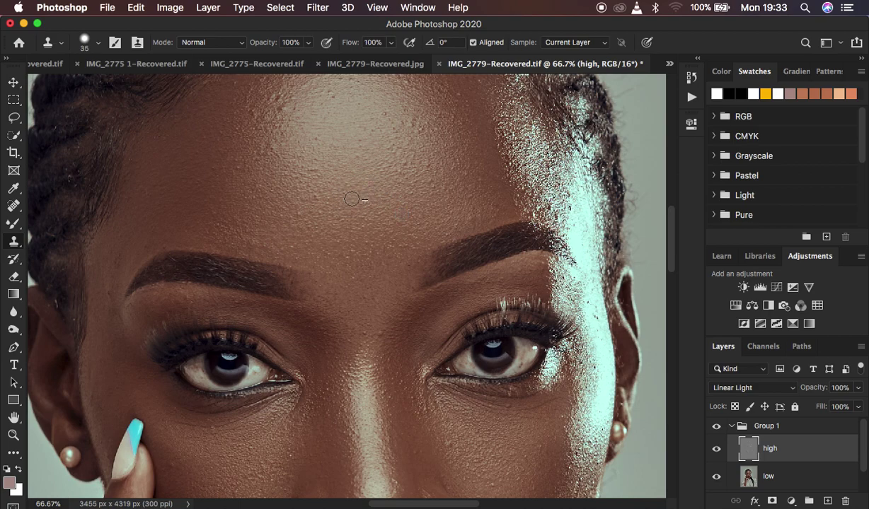
pyautogui.keyDown('alt'); pyautogui.click(302, 162); pyautogui.keyUp('alt')
pyautogui.press('super+minus')
pyautogui.press('super+minus')
pyautogui.press('super+minus')
pyautogui.press('super+minus')
pyautogui.press('super+minus')
pyautogui.press('super+plus')
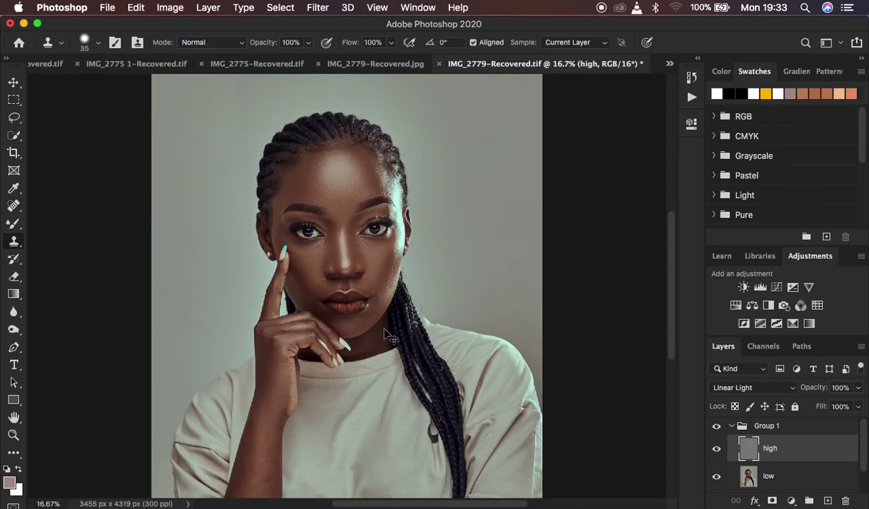